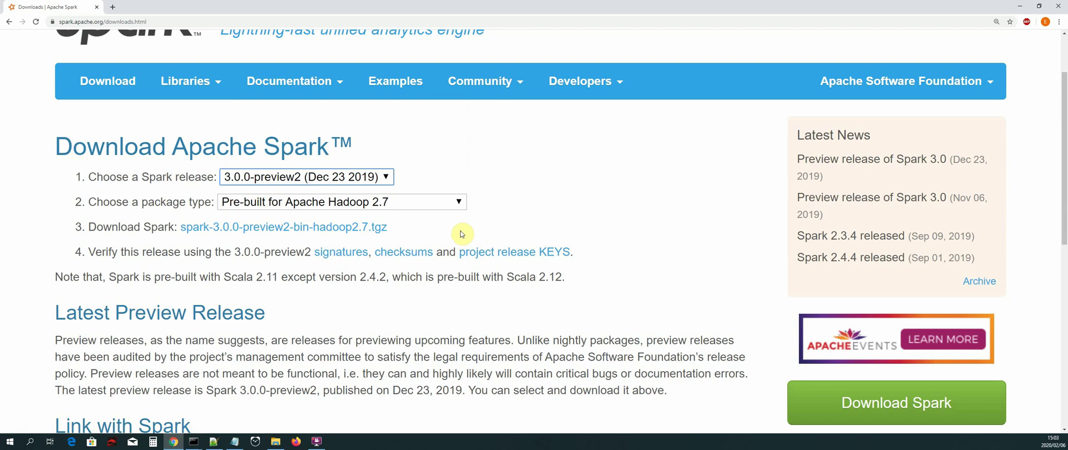
# Step: Choose the package pre-built for Apache Hadoop 2.7 for Spark 3.0.0-preview2 and open the download mirrors page for its .tgz file
pyautogui.click(319, 205)
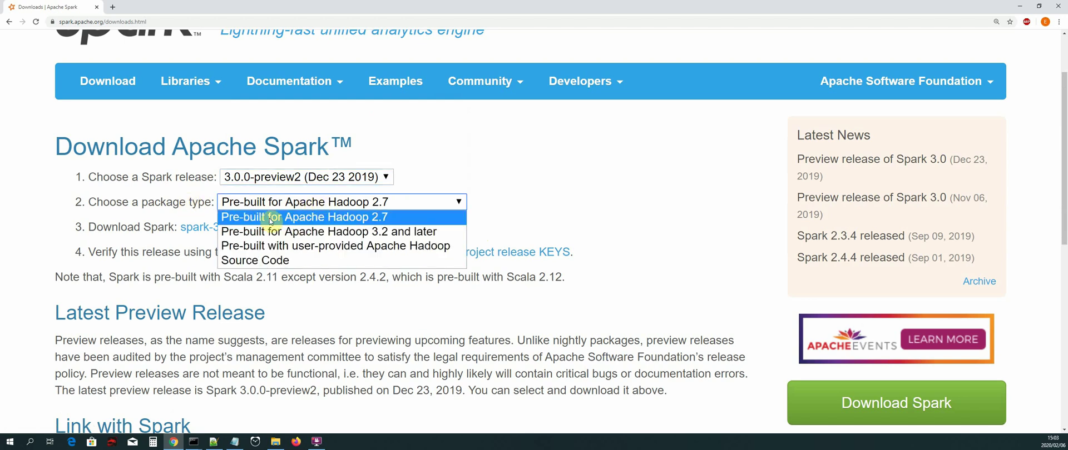
pyautogui.click(388, 222)
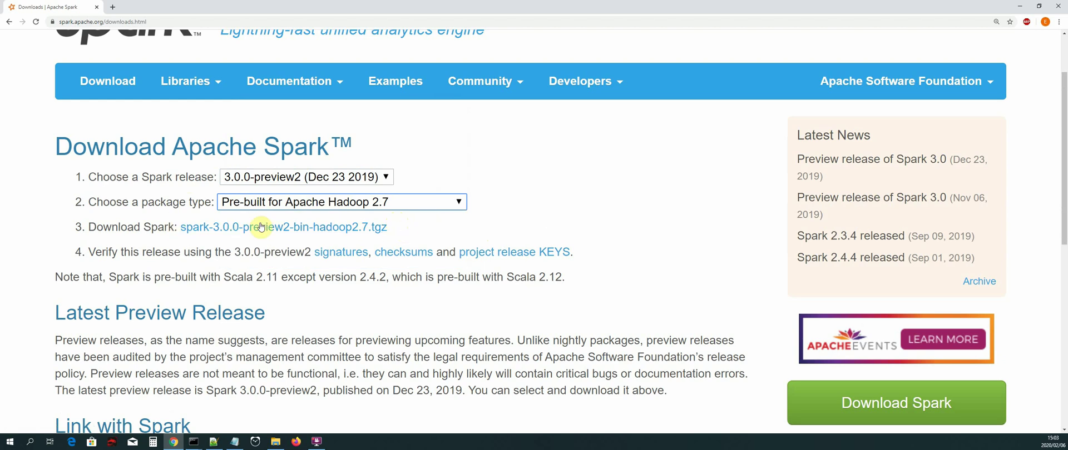
pyautogui.click(451, 228)
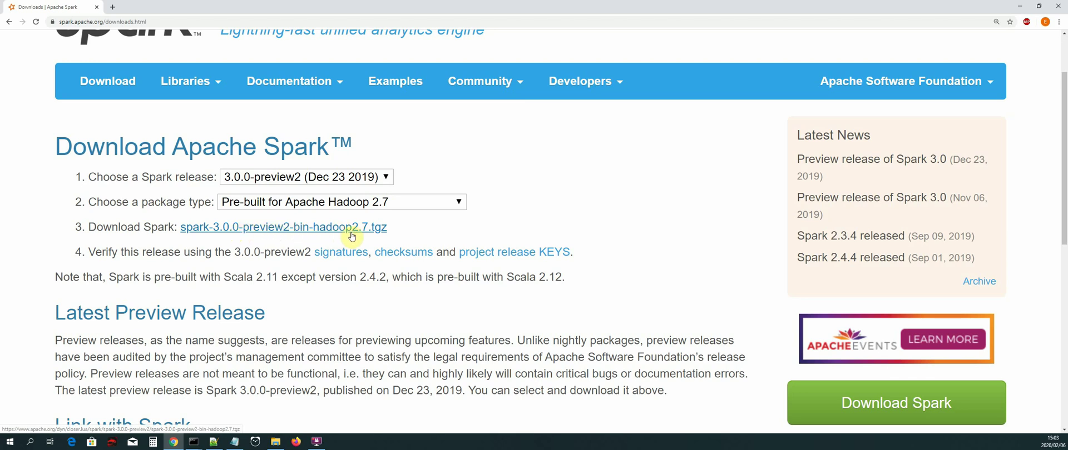
pyautogui.click(255, 228)
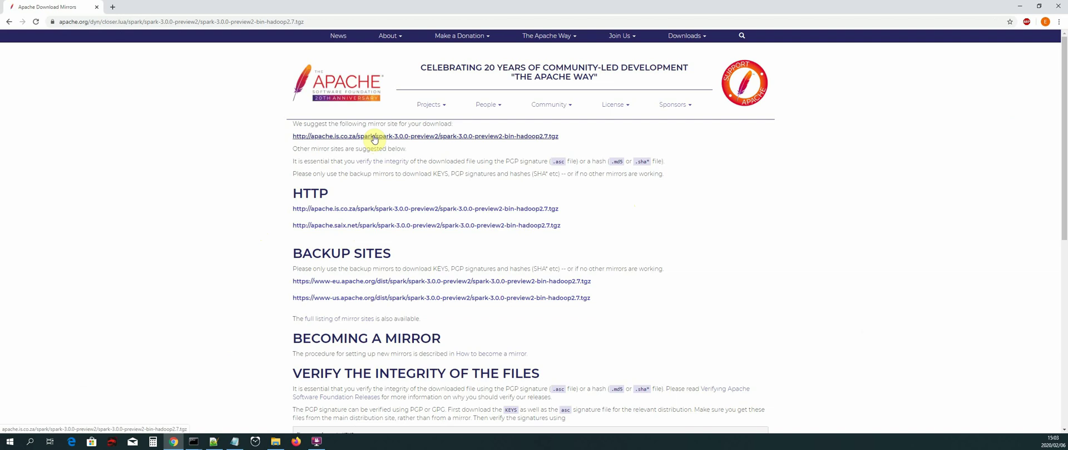
pyautogui.click(374, 139)
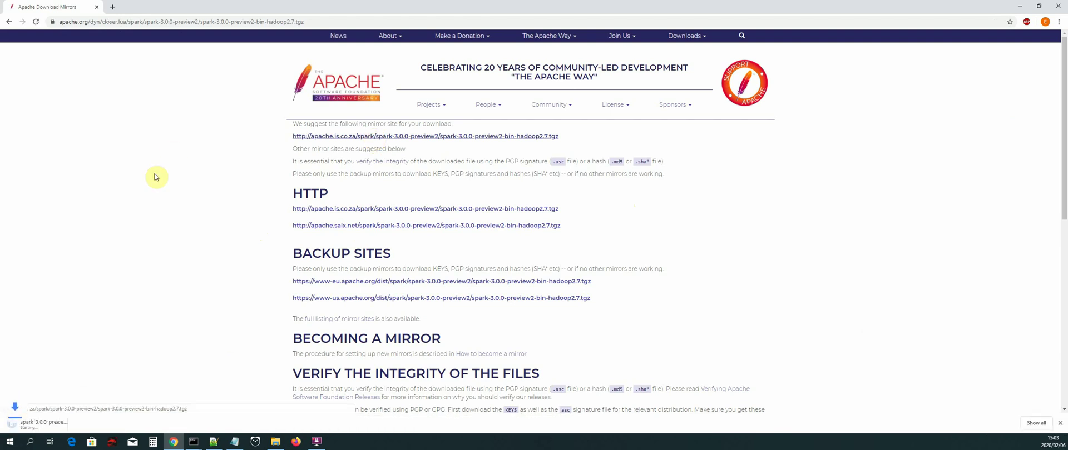
pyautogui.rightClick(51, 426)
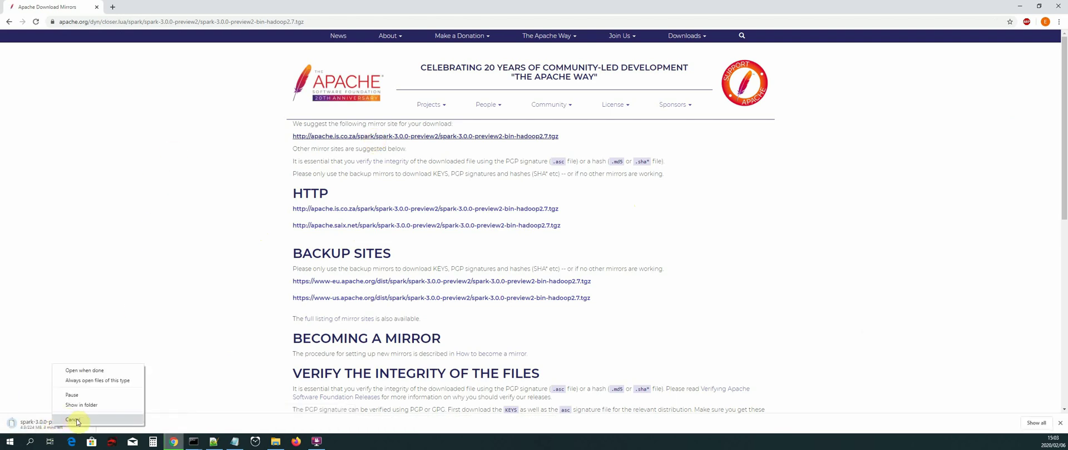
pyautogui.click(73, 420)
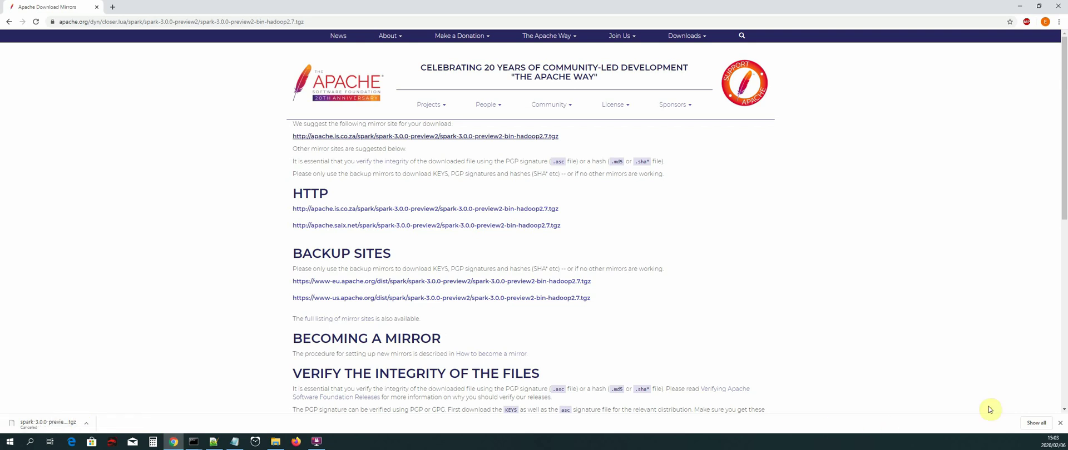
pyautogui.click(1061, 424)
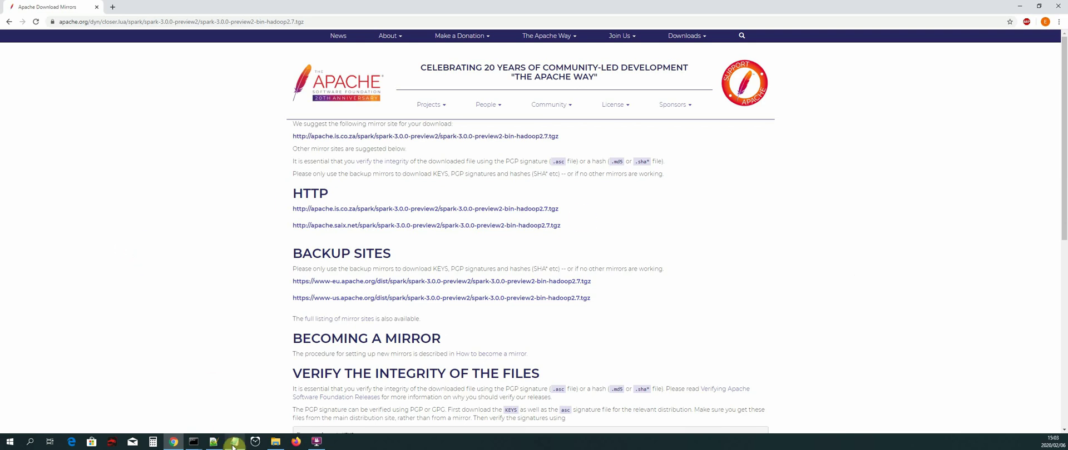
# Step: Switch to File Explorer, open the Downloads folder and find the spark-3.0.0-preview2-bin-hadoop2.7 folder
pyautogui.rightClick(275, 441)
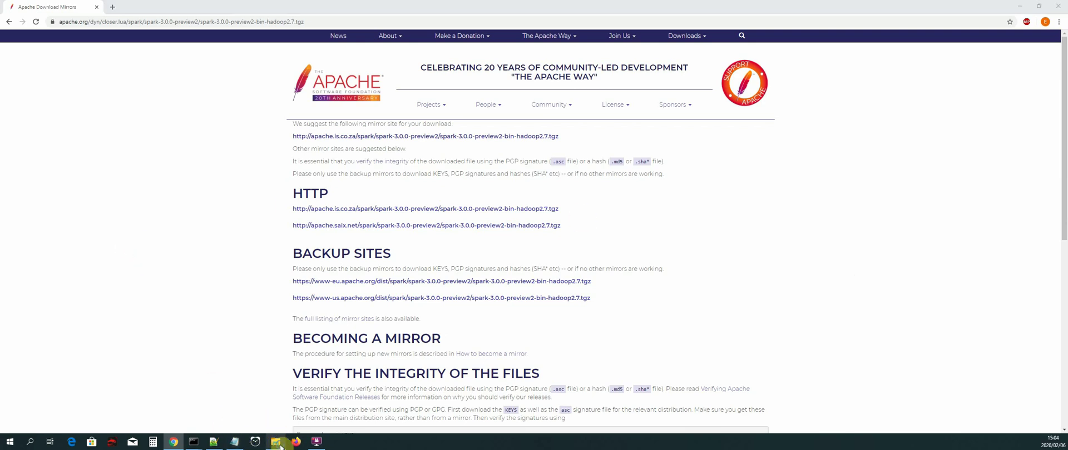
pyautogui.click(258, 352)
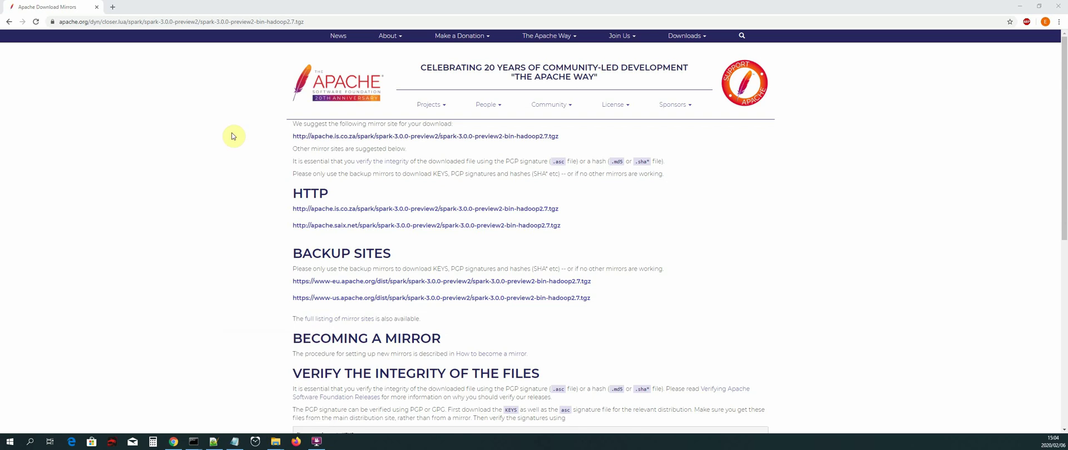
pyautogui.scroll(-4, 319, 216)
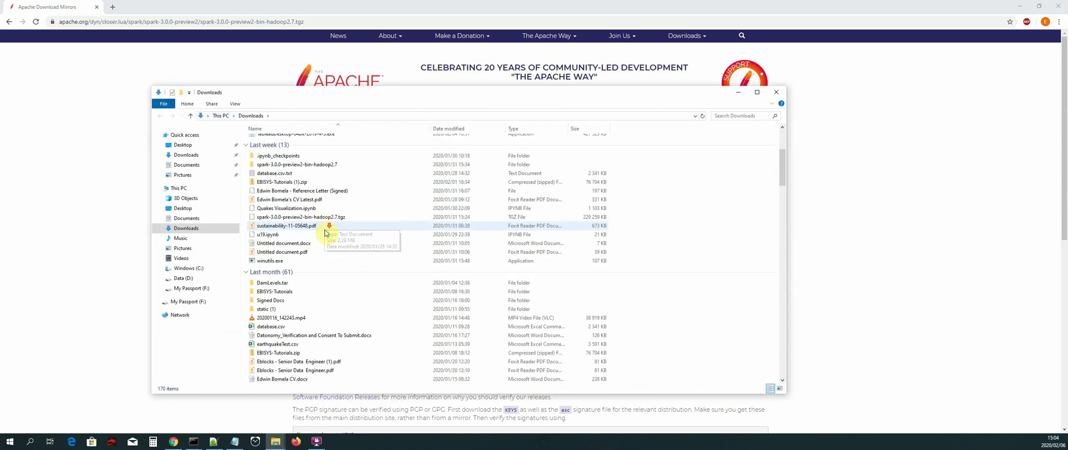
pyautogui.click(327, 166)
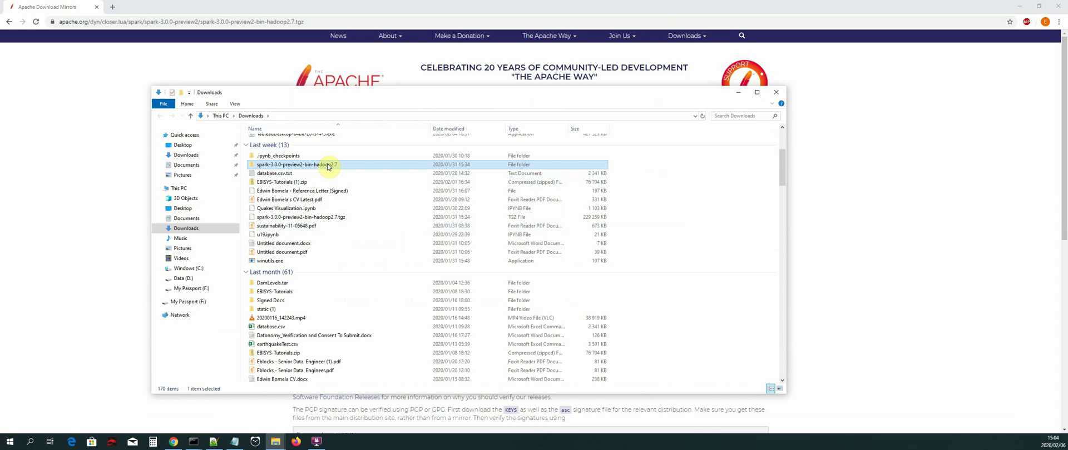
pyautogui.rightClick(327, 165)
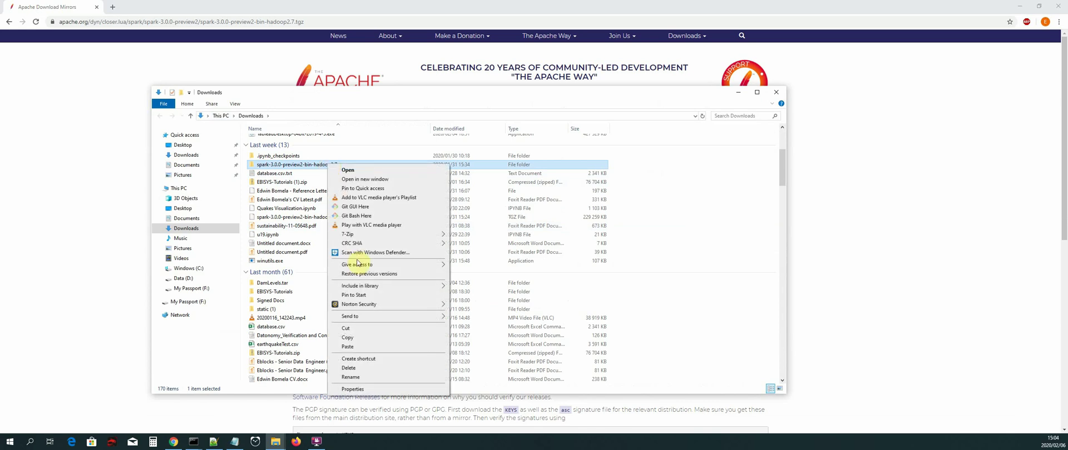
pyautogui.moveTo(363, 239)
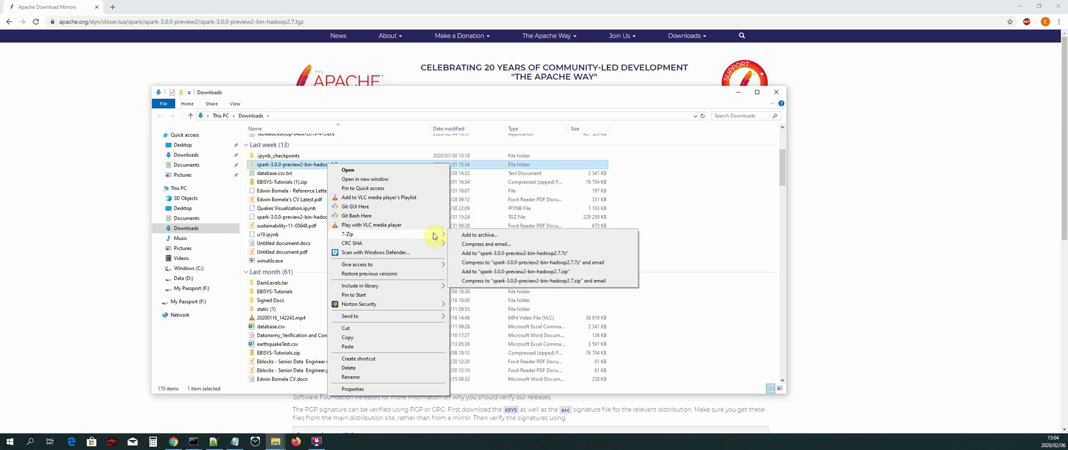
pyautogui.click(717, 193)
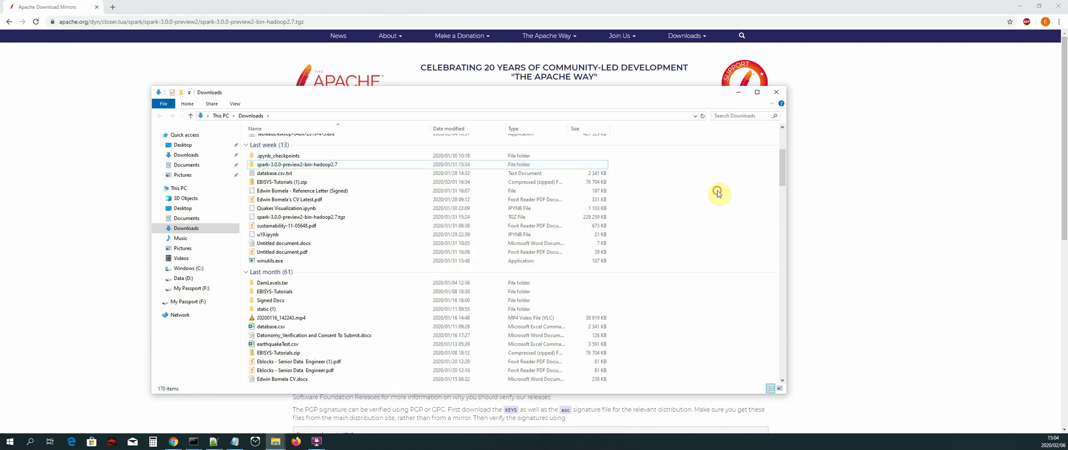
# Step: Open the extracted spark-3.0.0-preview2-bin-hadoop2.7 folder in Downloads
pyautogui.scroll(4, 278, 250)
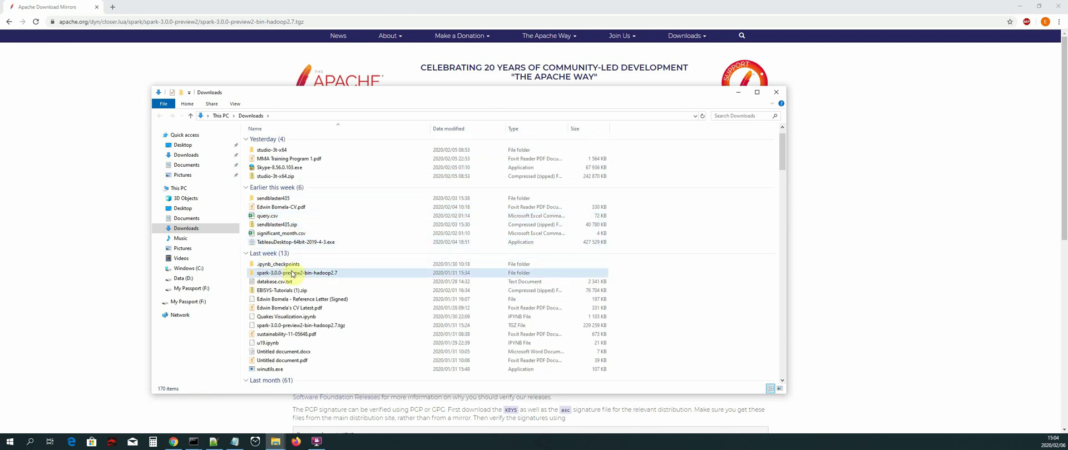
pyautogui.doubleClick(322, 275)
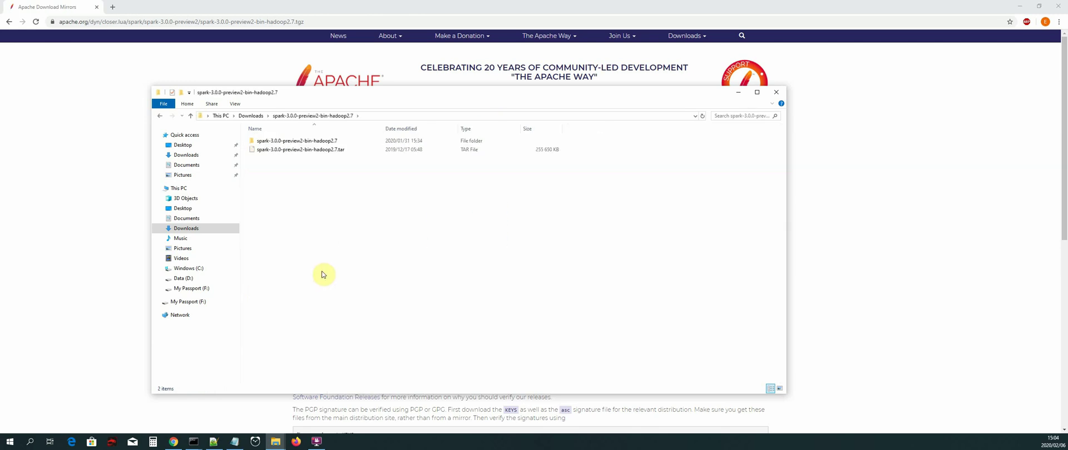
pyautogui.click(322, 151)
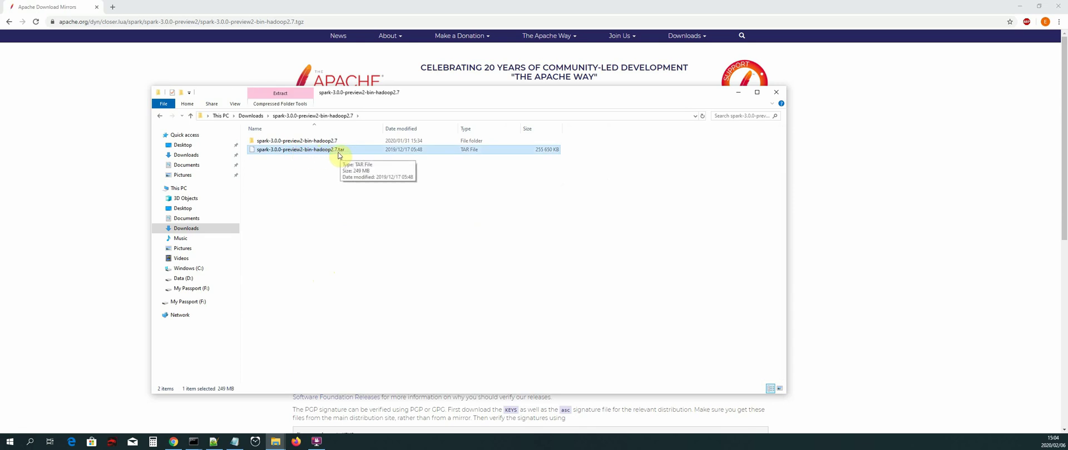
pyautogui.rightClick(308, 152)
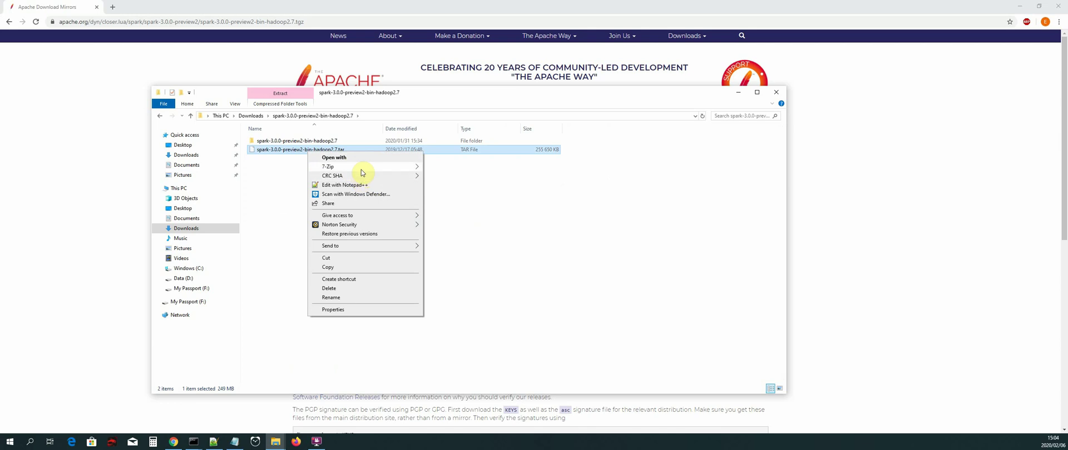
pyautogui.moveTo(362, 169)
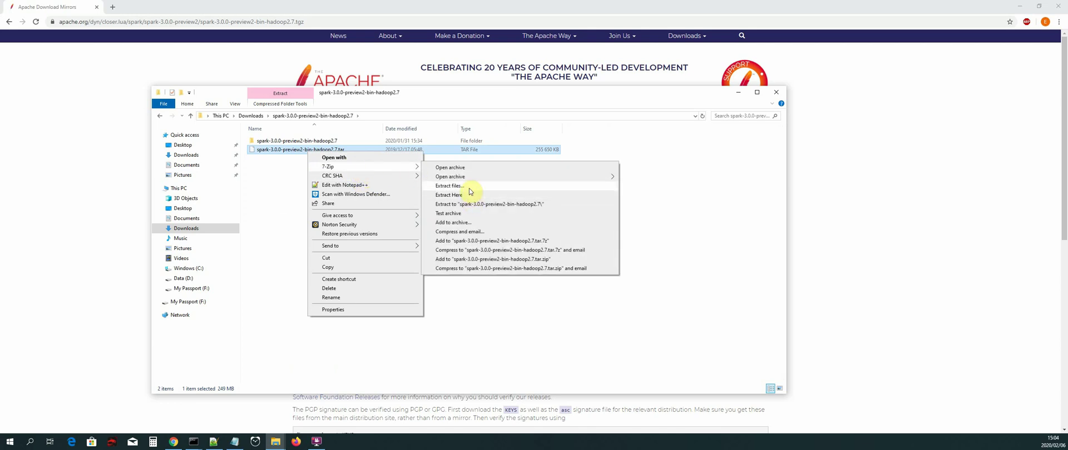
pyautogui.click(278, 192)
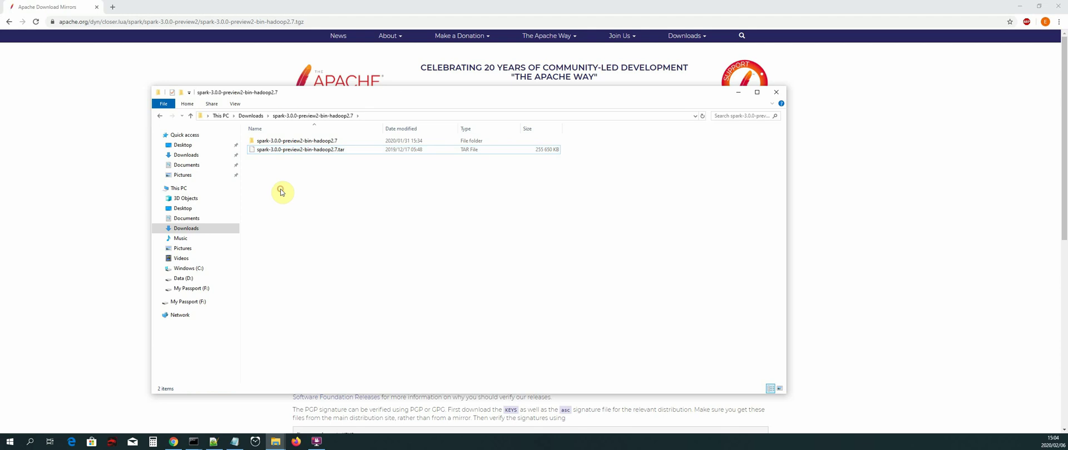
# Step: Open the nested spark-3.0.0-preview2-bin-hadoop2.7 folders down to the one holding bin, conf and jars, and return to its parent folder
pyautogui.click(328, 143)
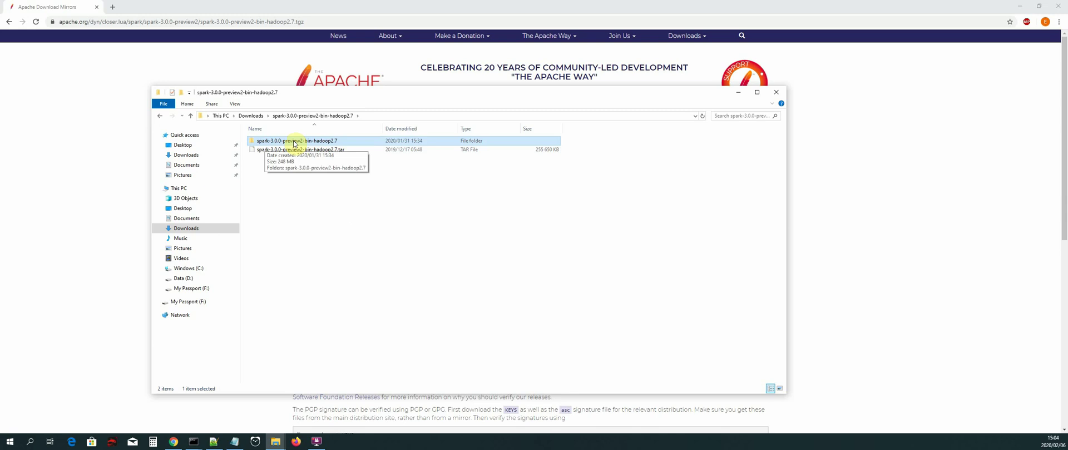
pyautogui.doubleClick(335, 143)
pyautogui.click(311, 144)
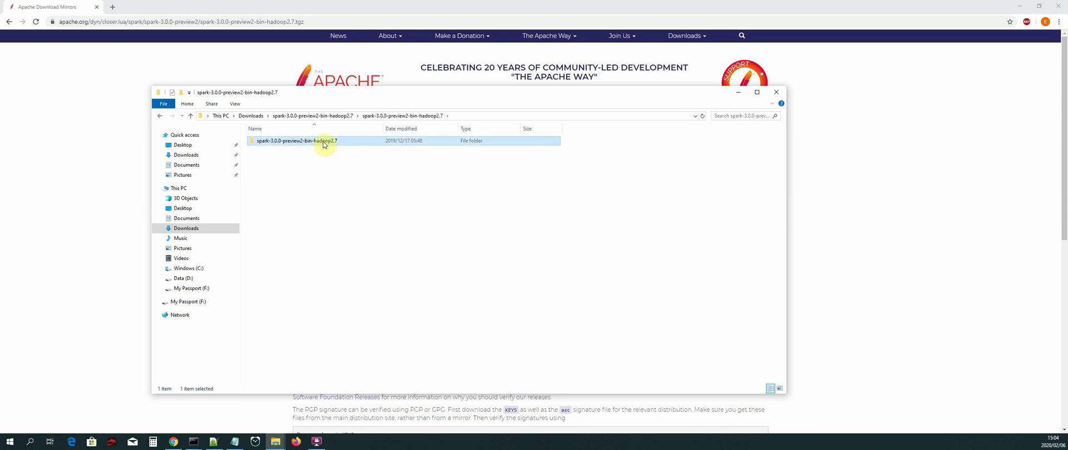
pyautogui.doubleClick(323, 143)
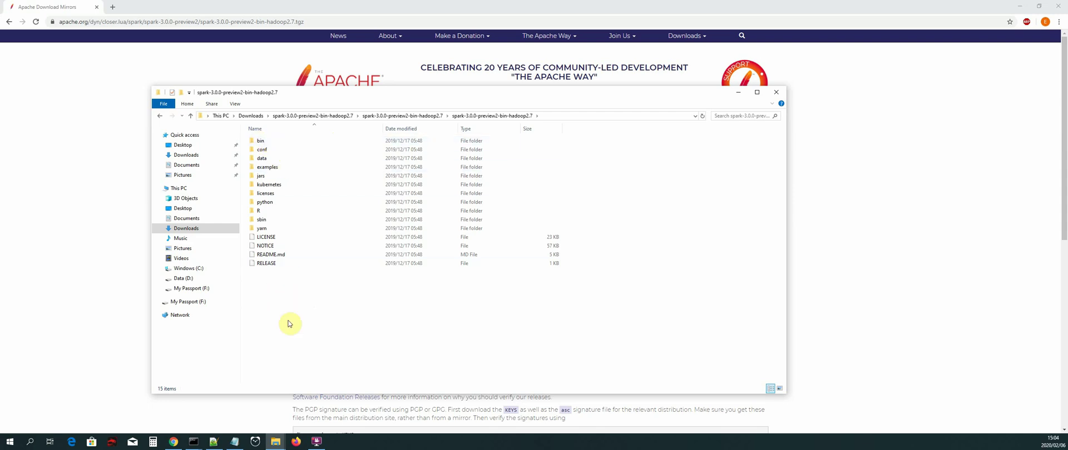
pyautogui.press('BackSpace')
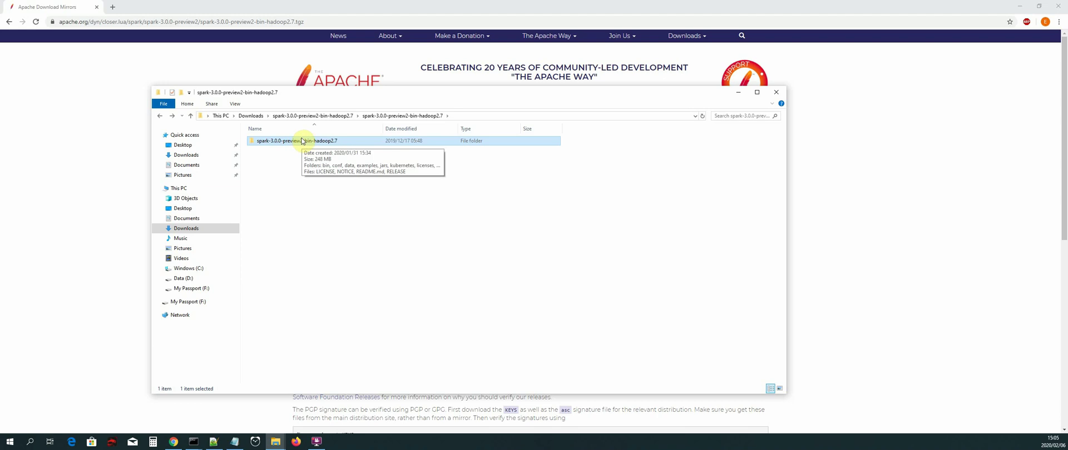
pyautogui.doubleClick(302, 144)
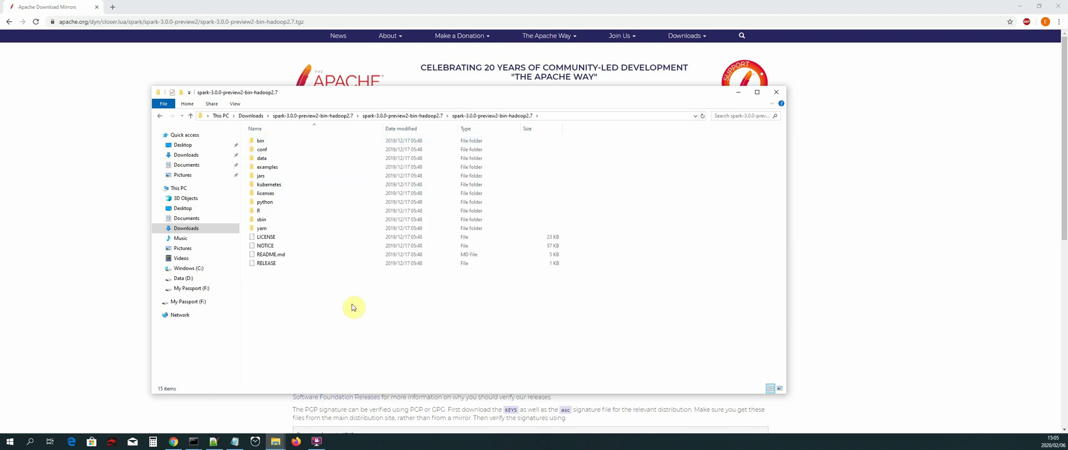
pyautogui.press('BackSpace')
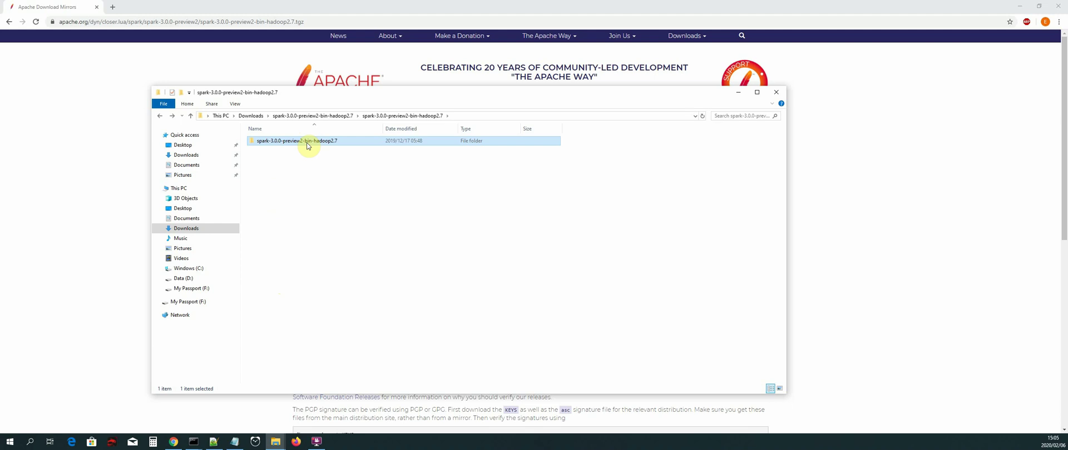
# Step: Copy the innermost spark-3.0.0-preview2-bin-hadoop2.7 folder
pyautogui.rightClick(306, 144)
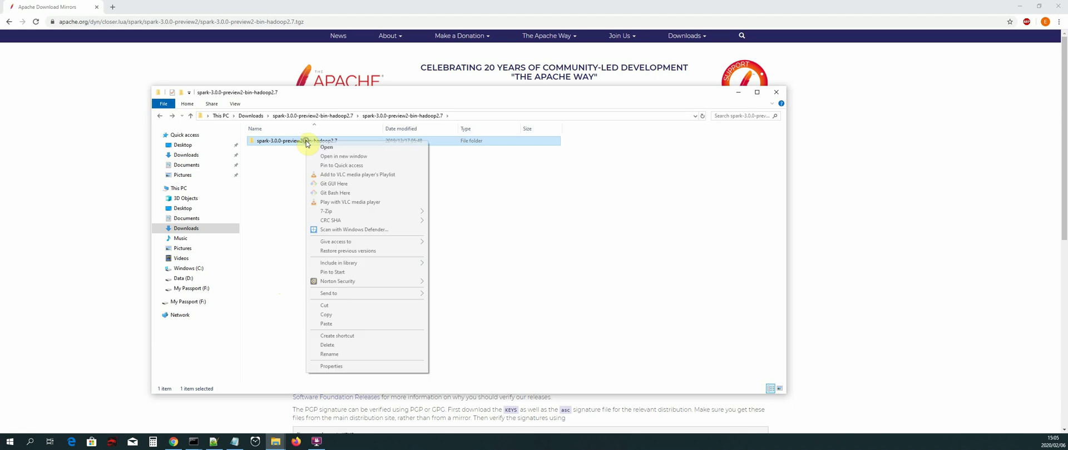
pyautogui.click(336, 315)
pyautogui.click(368, 246)
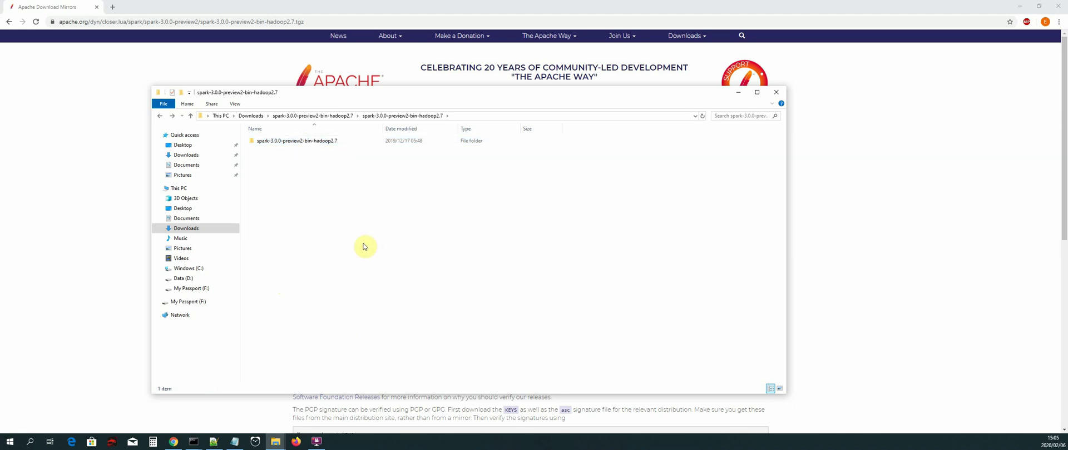
# Step: Create a folder named Spark at the root of the Windows (C:) drive and open it
pyautogui.click(199, 270)
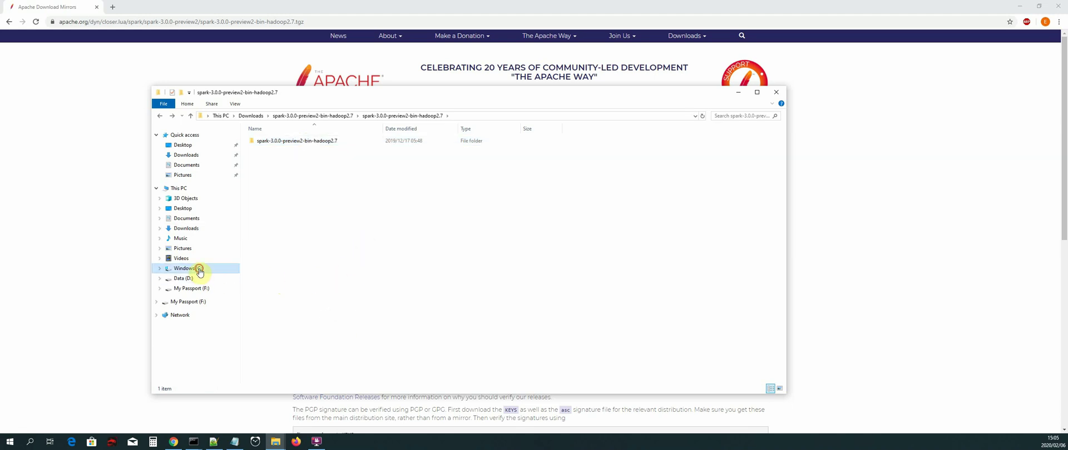
pyautogui.click(391, 300)
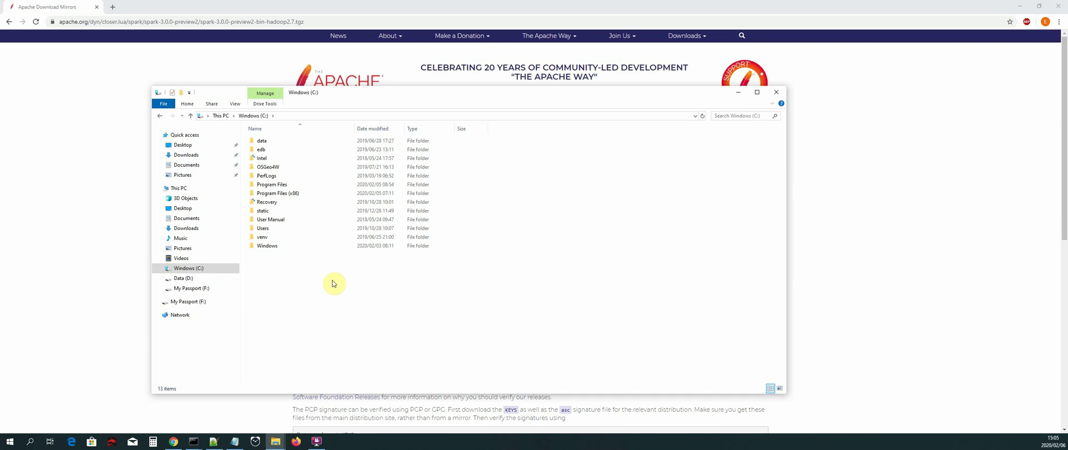
pyautogui.rightClick(296, 274)
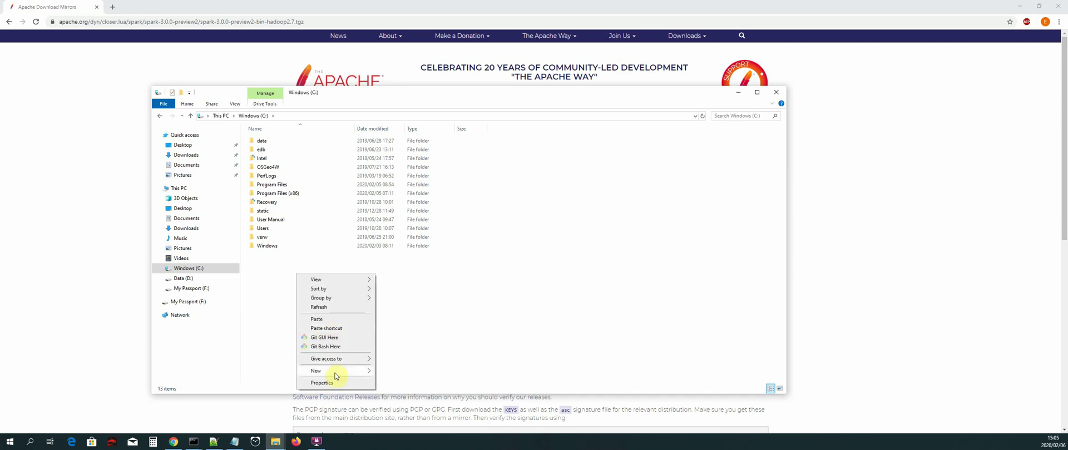
pyautogui.moveTo(337, 369)
pyautogui.click(396, 371)
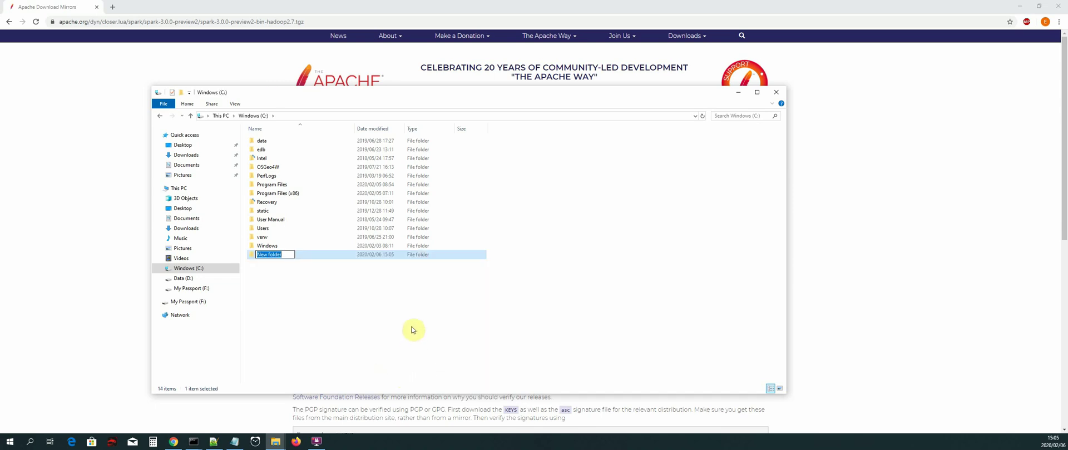
pyautogui.write('Spark')
pyautogui.press('Return')
pyautogui.press('Return')
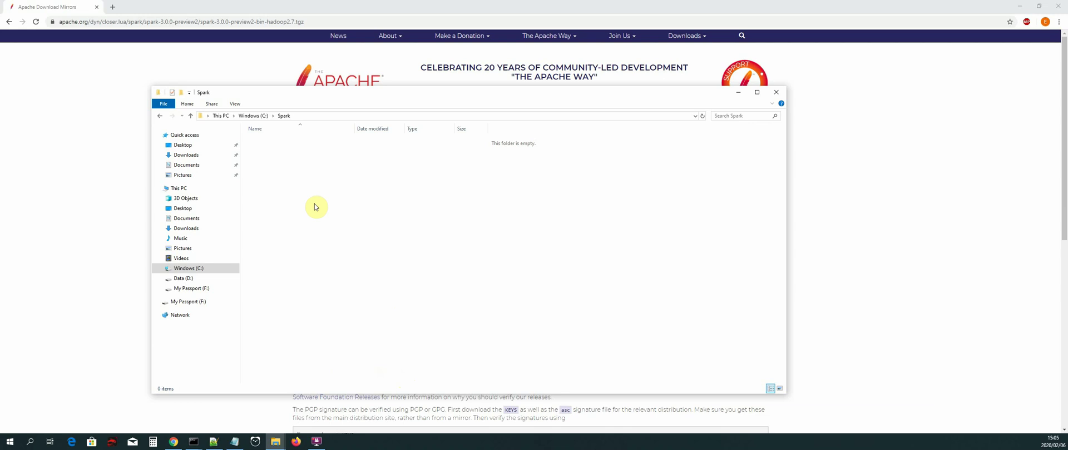
# Step: Paste the copied spark-3.0.0-preview2-bin-hadoop2.7 folder into C:\Spark and open the pasted folder
pyautogui.rightClick(305, 167)
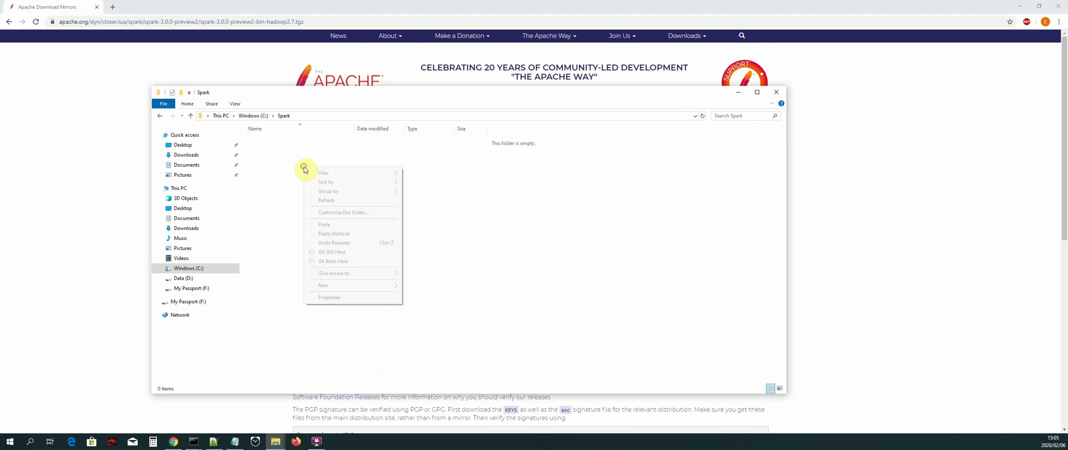
pyautogui.click(344, 225)
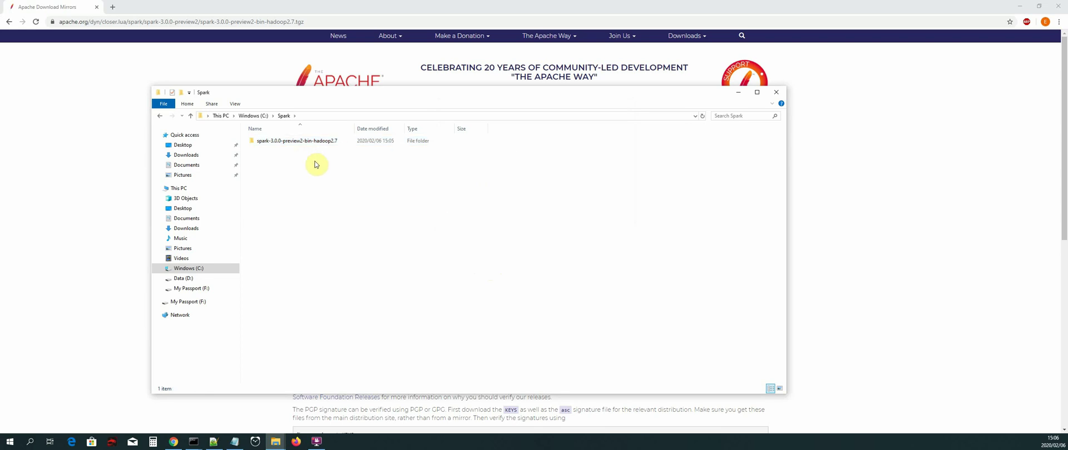
pyautogui.click(306, 144)
pyautogui.doubleClick(308, 146)
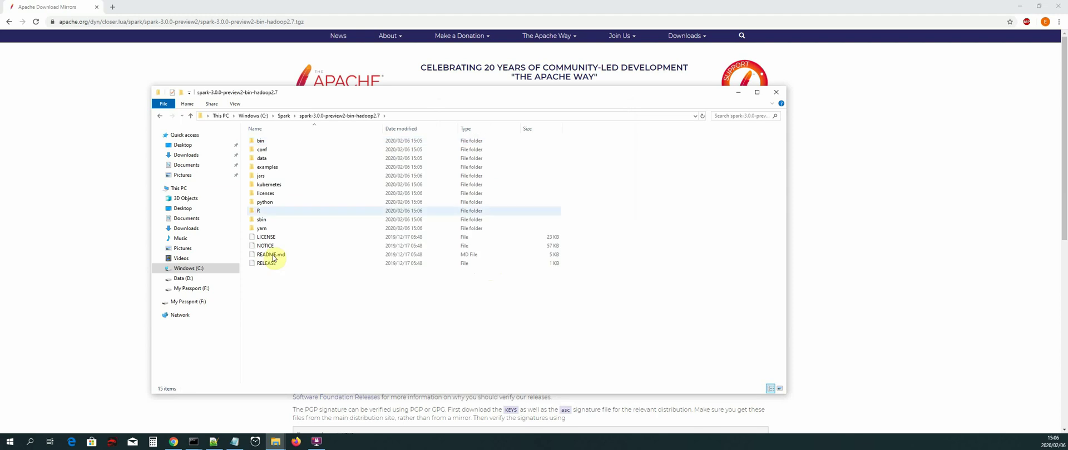
pyautogui.click(358, 295)
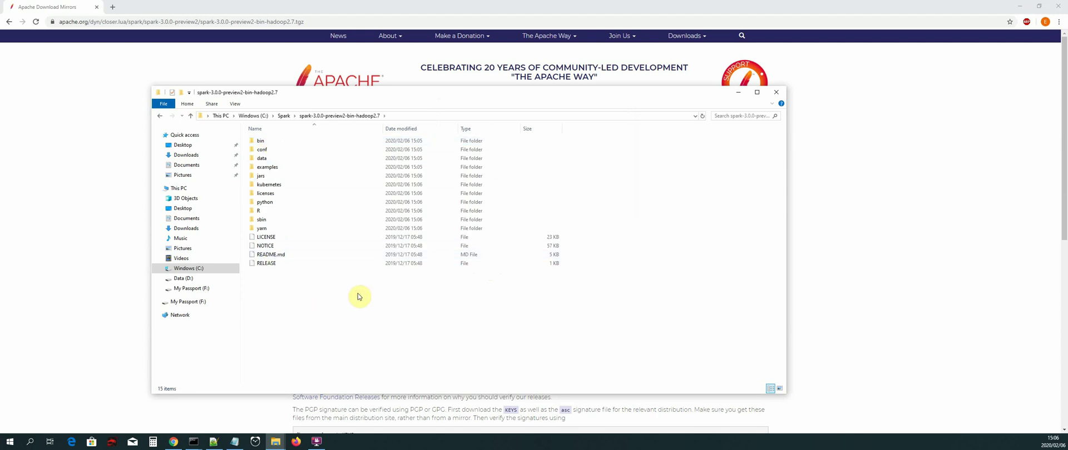
# Step: Go back to the C: drive and retrace the path through Spark into spark-3.0.0-preview2-bin-hadoop2.7, ending in the Spark folder
pyautogui.press('BackSpace')
pyautogui.press('BackSpace')
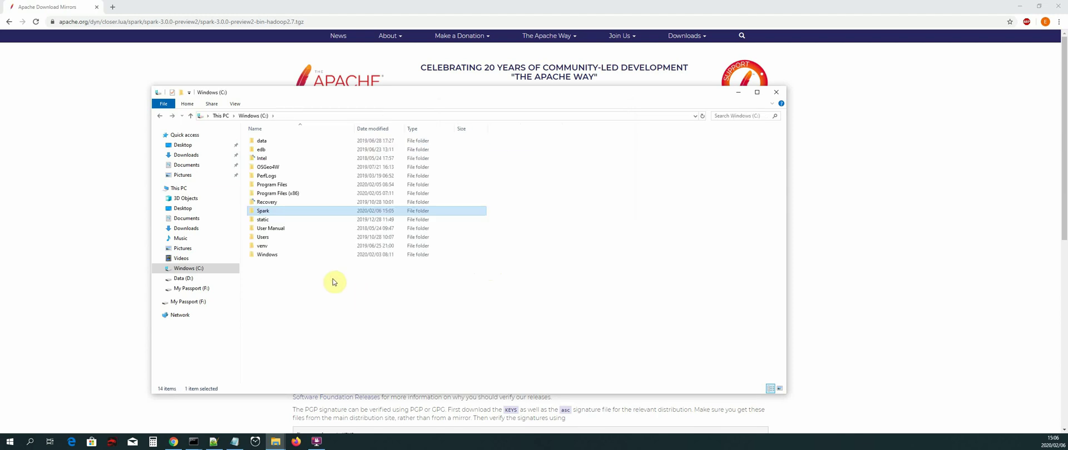
pyautogui.doubleClick(285, 211)
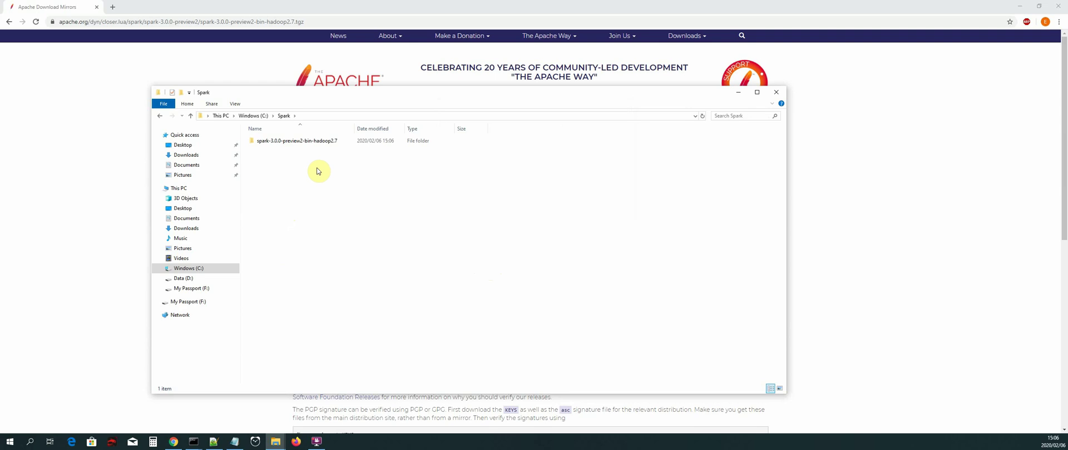
pyautogui.moveTo(315, 144)
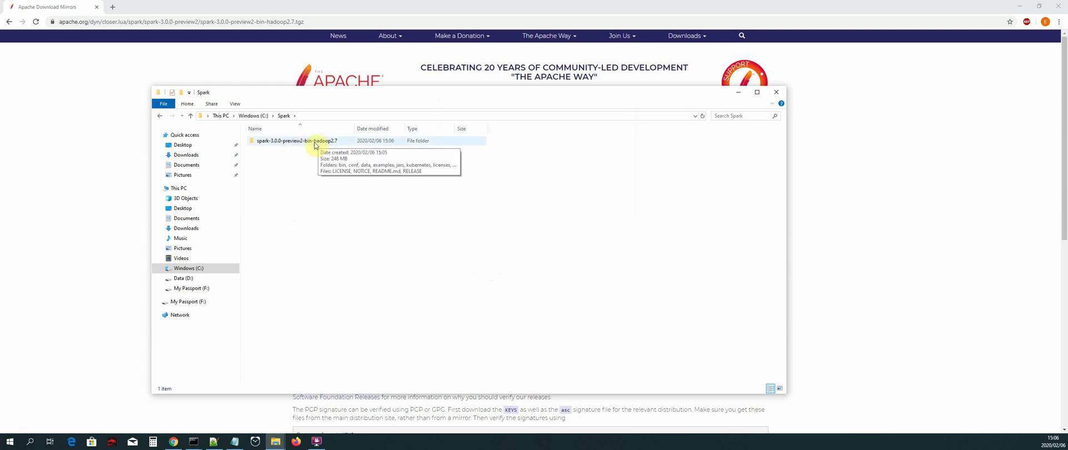
pyautogui.doubleClick(315, 143)
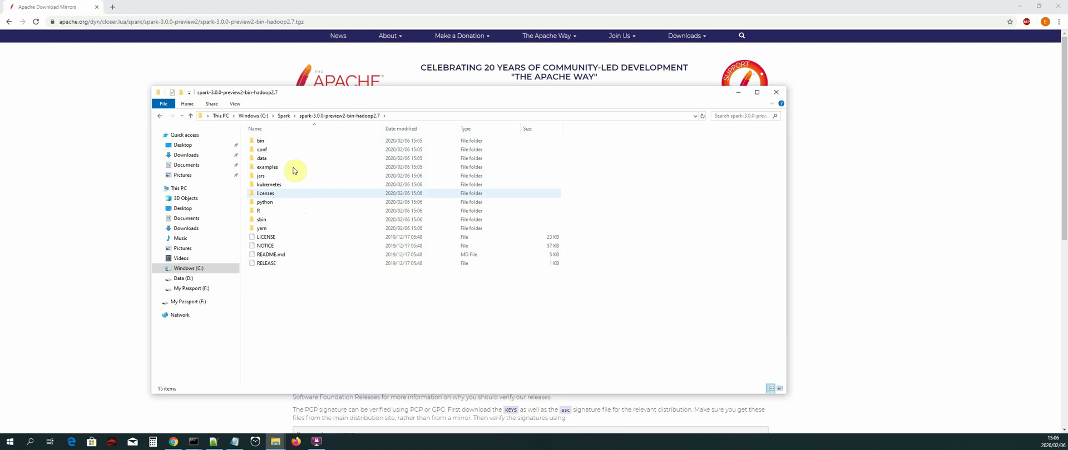
pyautogui.moveTo(301, 167)
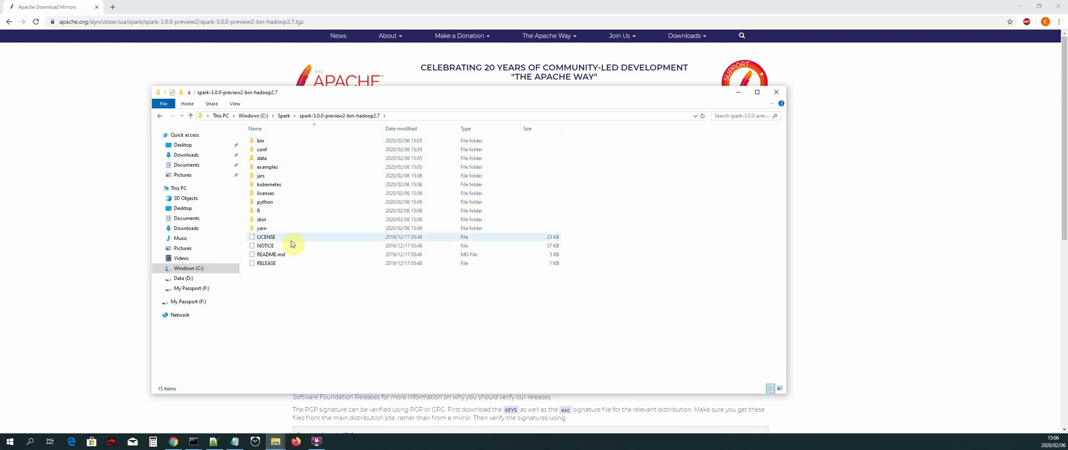
pyautogui.press('BackSpace')
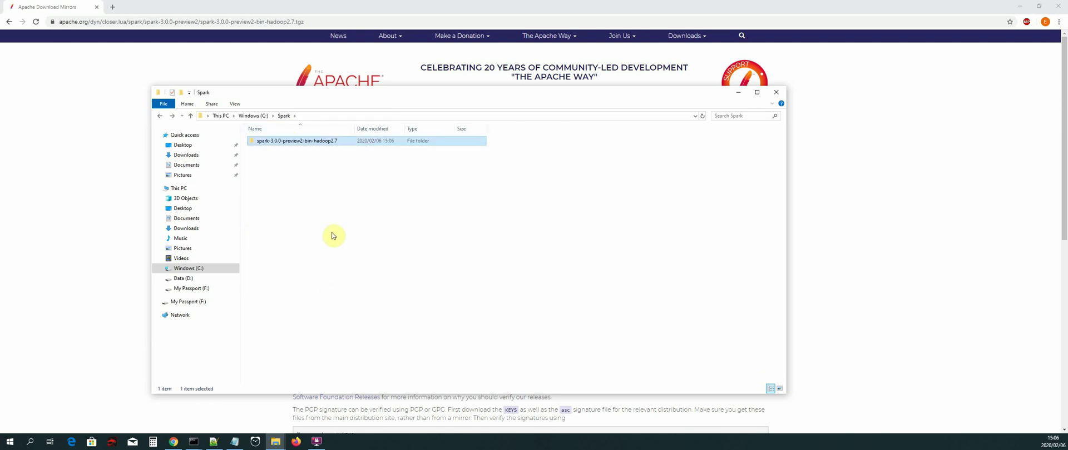
# Step: Inspect the bin folder inside spark-3.0.0-preview2-bin-hadoop2.7 and return to its parent folder
pyautogui.doubleClick(340, 142)
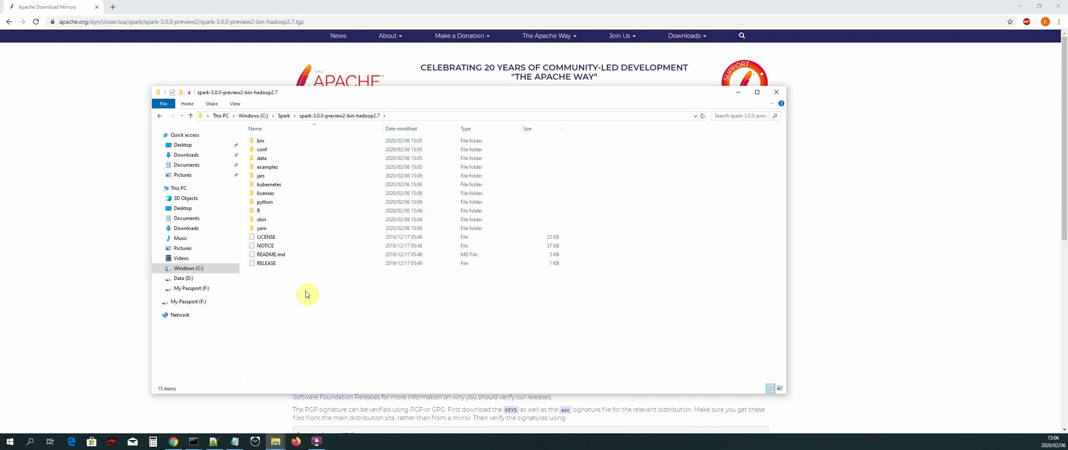
pyautogui.doubleClick(265, 142)
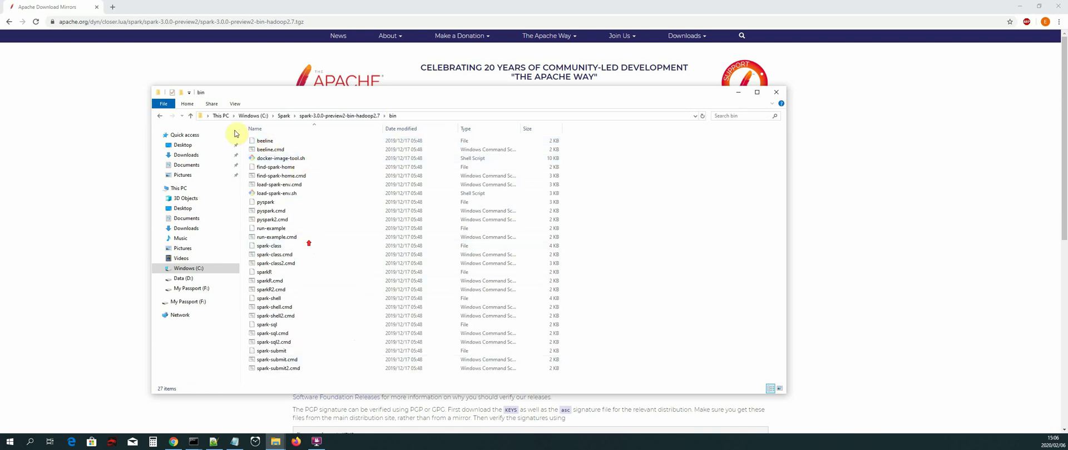
pyautogui.click(160, 117)
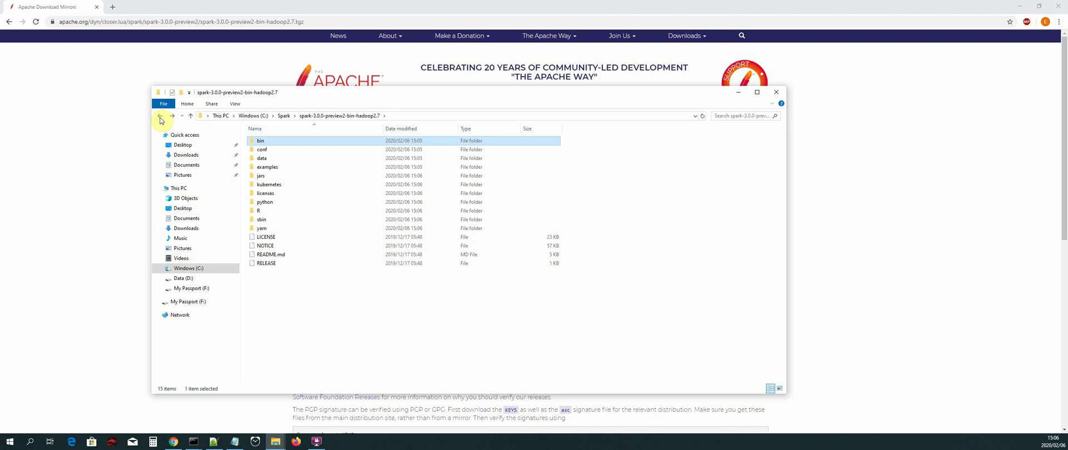
pyautogui.click(366, 341)
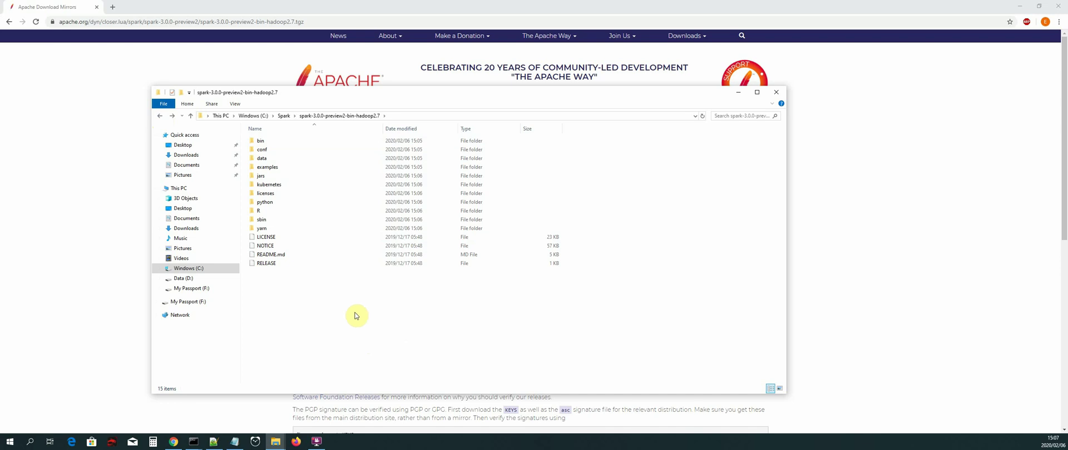
# Step: Search Windows for "computer", view its properties, and open the Environment Variables dialog from the advanced system settings
pyautogui.click(18, 447)
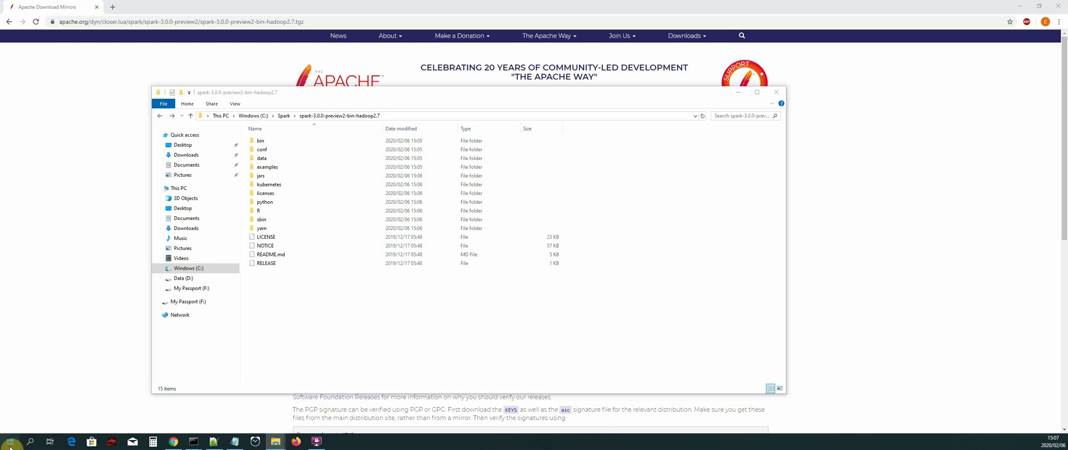
pyautogui.write('computer')
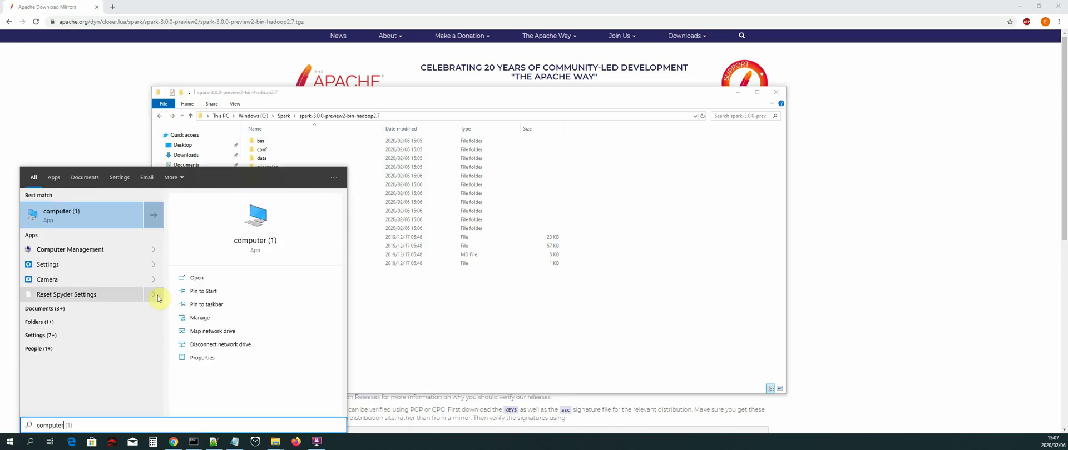
pyautogui.click(206, 359)
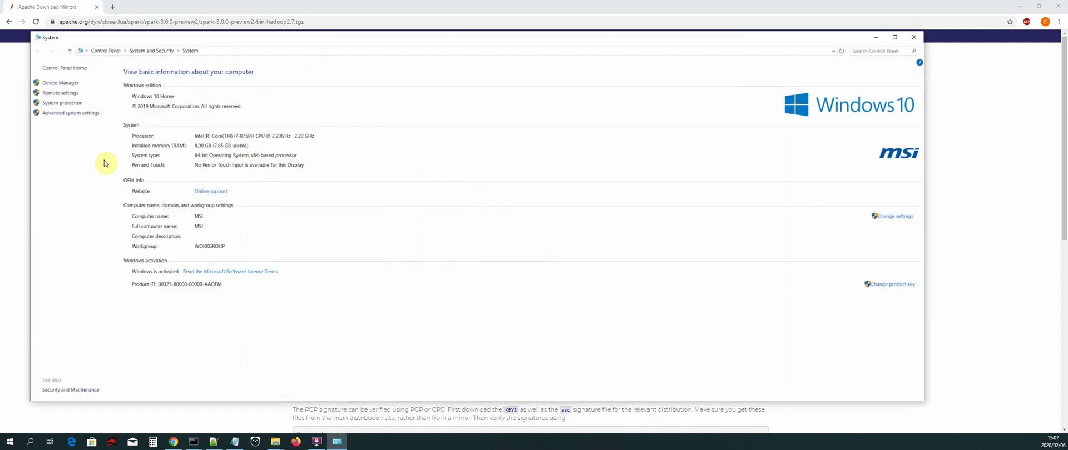
pyautogui.click(69, 113)
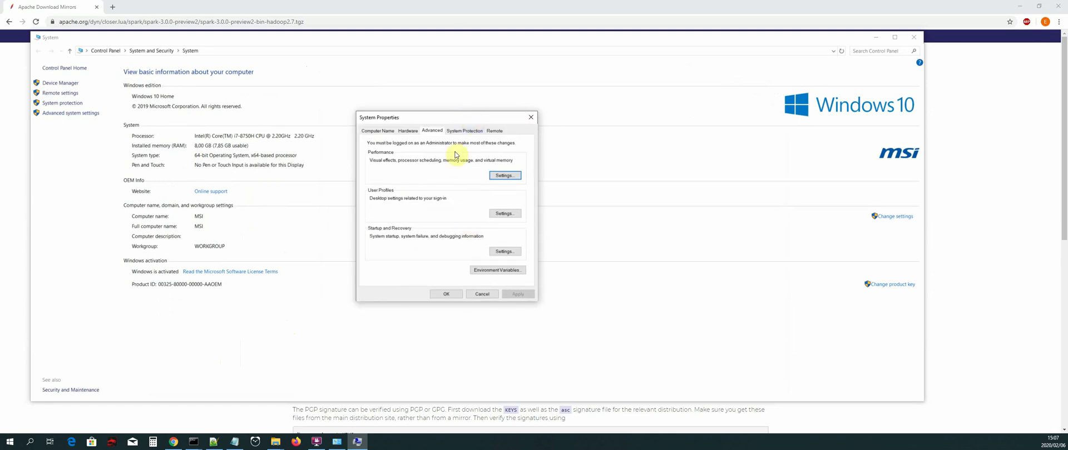
pyautogui.click(497, 270)
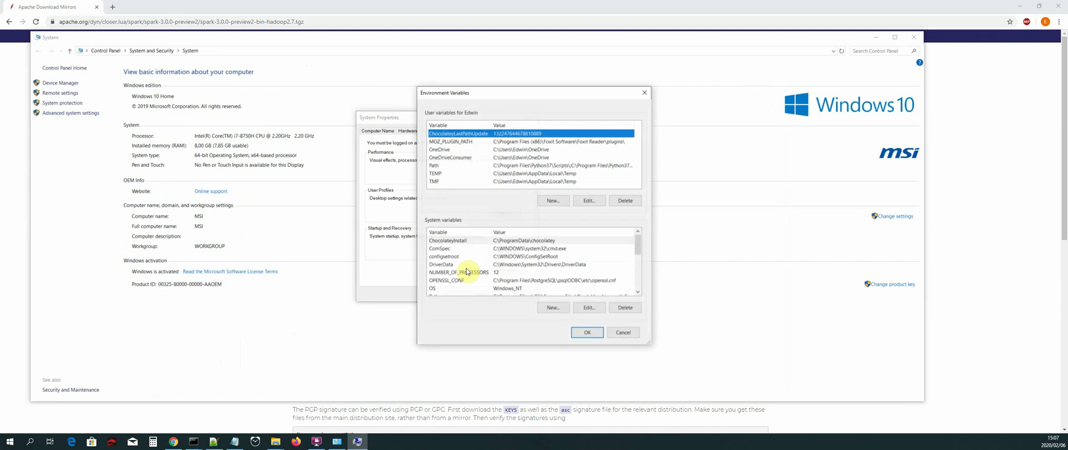
pyautogui.moveTo(465, 87); pyautogui.dragTo(345, 66)
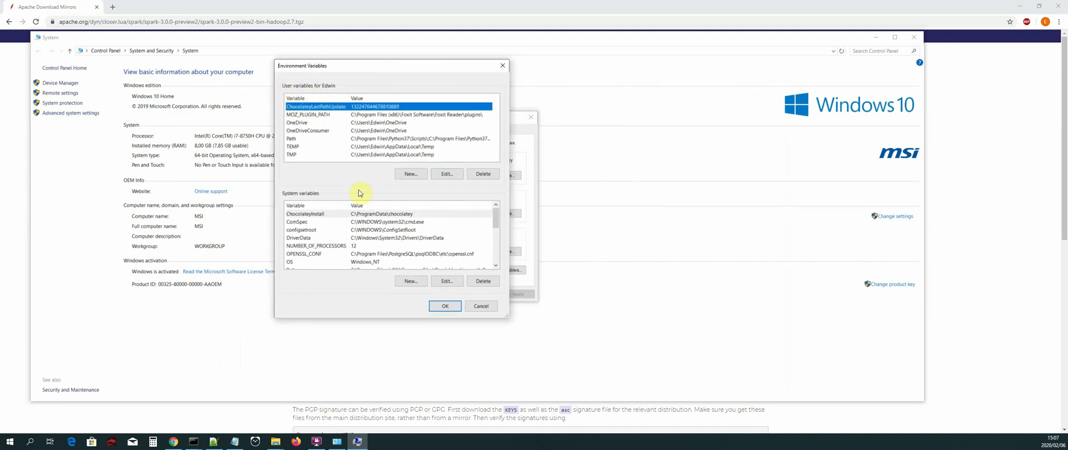
# Step: Start a new user environment variable named SPARK_HOME
pyautogui.click(417, 176)
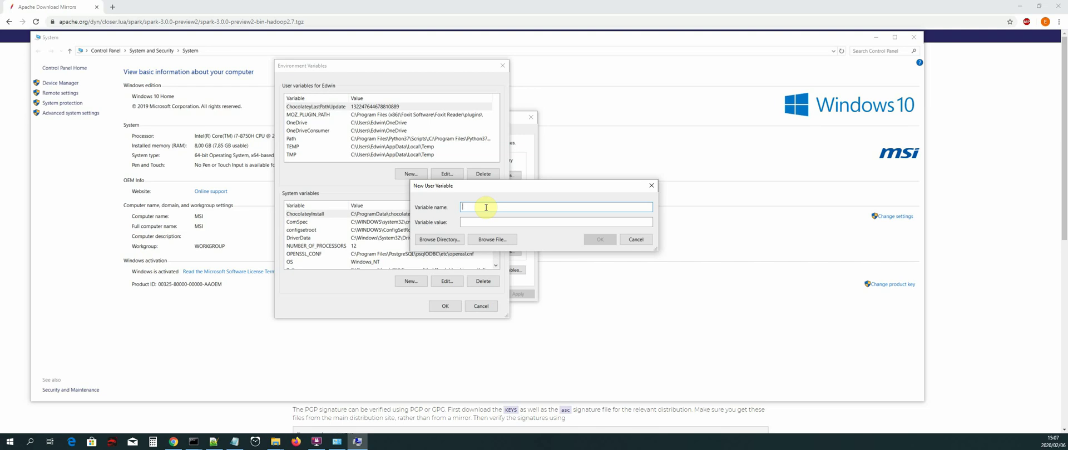
pyautogui.write('SPARK_HOME')
pyautogui.click(478, 221)
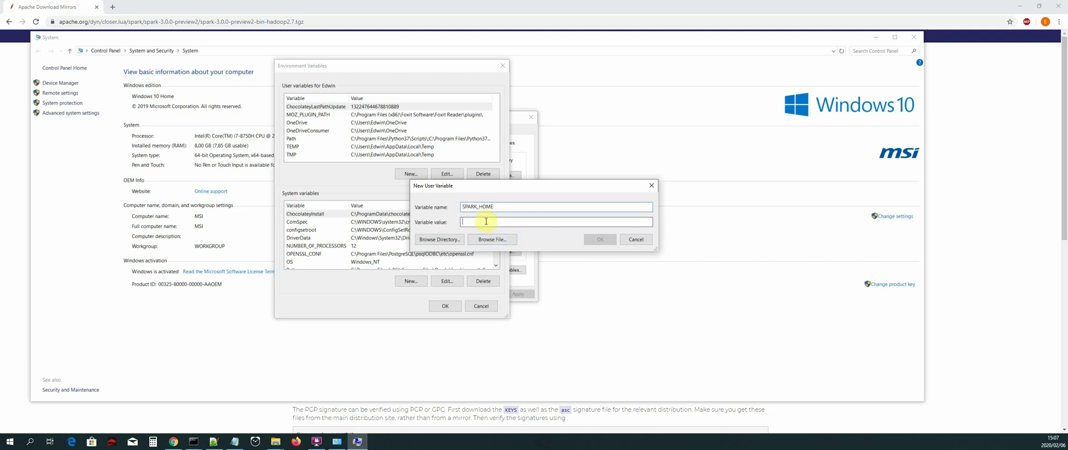
# Step: Browse to C:\Spark\spark-3.0.0-preview2-bin-hadoop2.7 as the SPARK_HOME value and save the variable
pyautogui.click(447, 242)
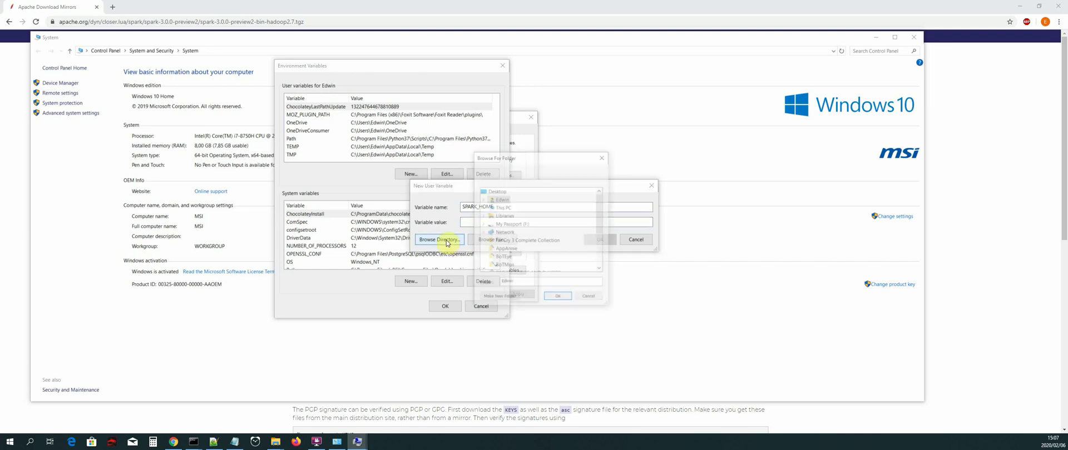
pyautogui.click(507, 209)
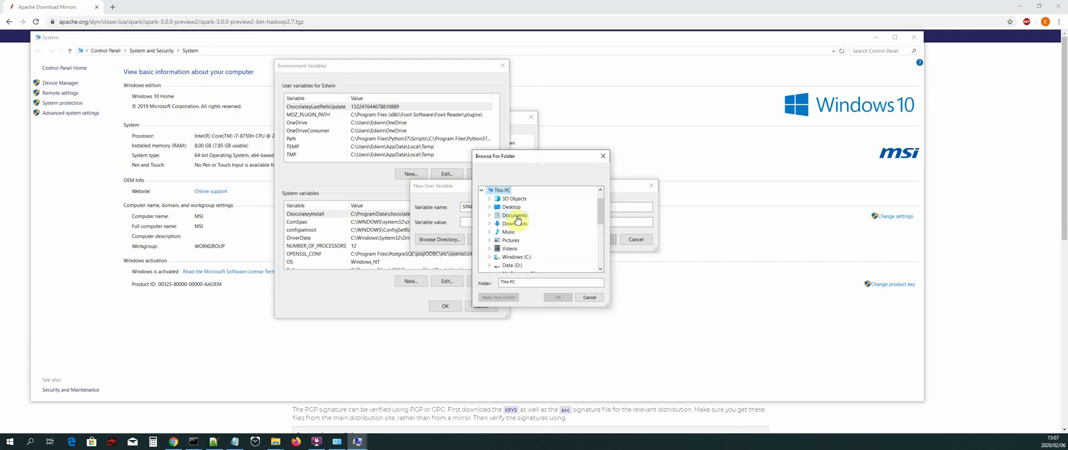
pyautogui.doubleClick(506, 208)
pyautogui.scroll(-2, 534, 224)
pyautogui.doubleClick(511, 210)
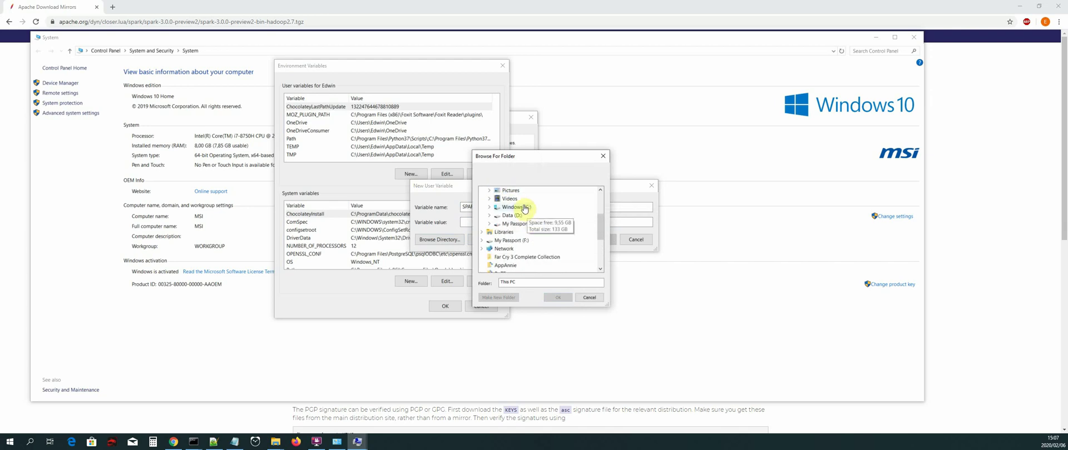
pyautogui.scroll(-1, 530, 228)
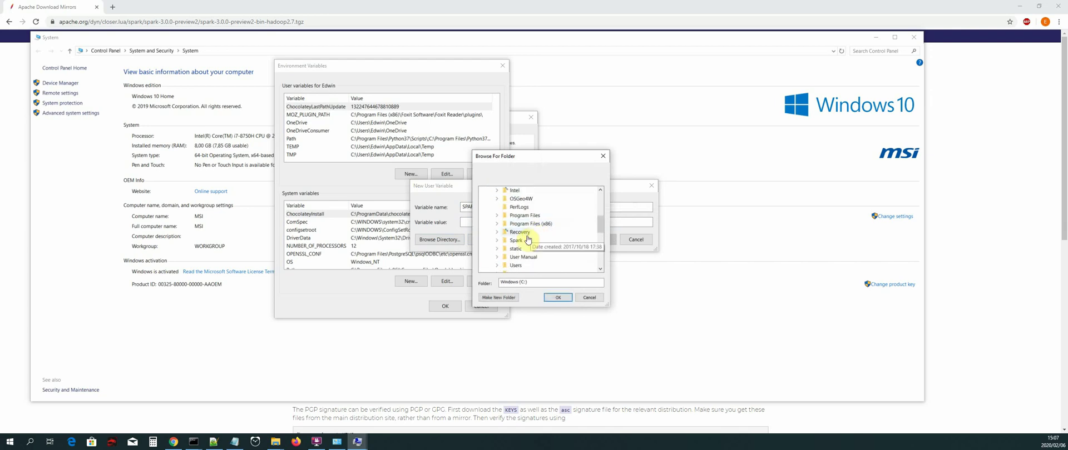
pyautogui.click(518, 241)
pyautogui.doubleClick(519, 241)
pyautogui.scroll(-2, 542, 225)
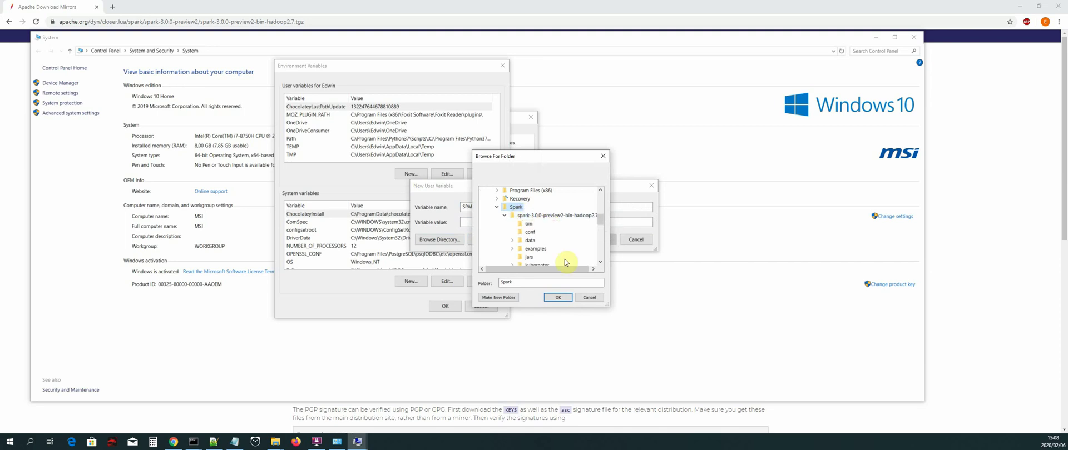
pyautogui.click(556, 216)
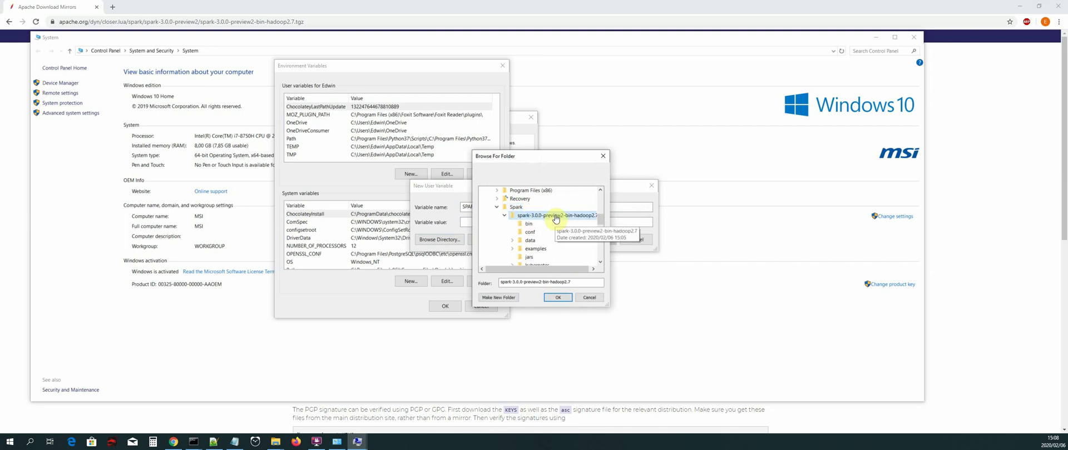
pyautogui.moveTo(537, 269); pyautogui.dragTo(586, 272)
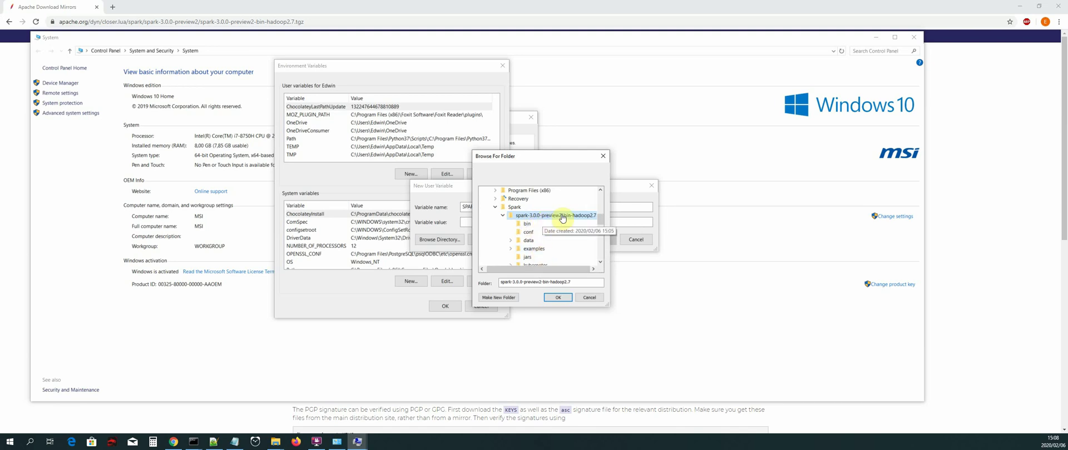
pyautogui.click(559, 298)
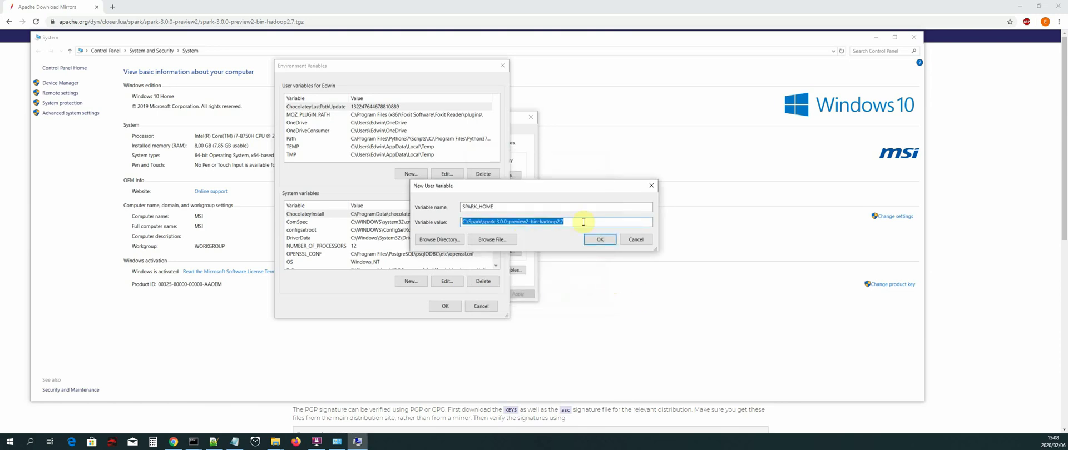
pyautogui.click(583, 222)
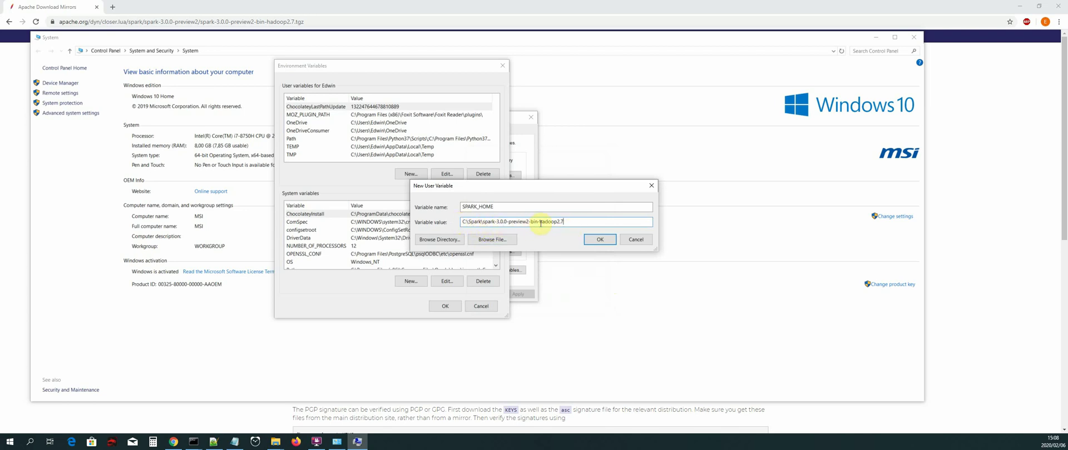
pyautogui.click(605, 243)
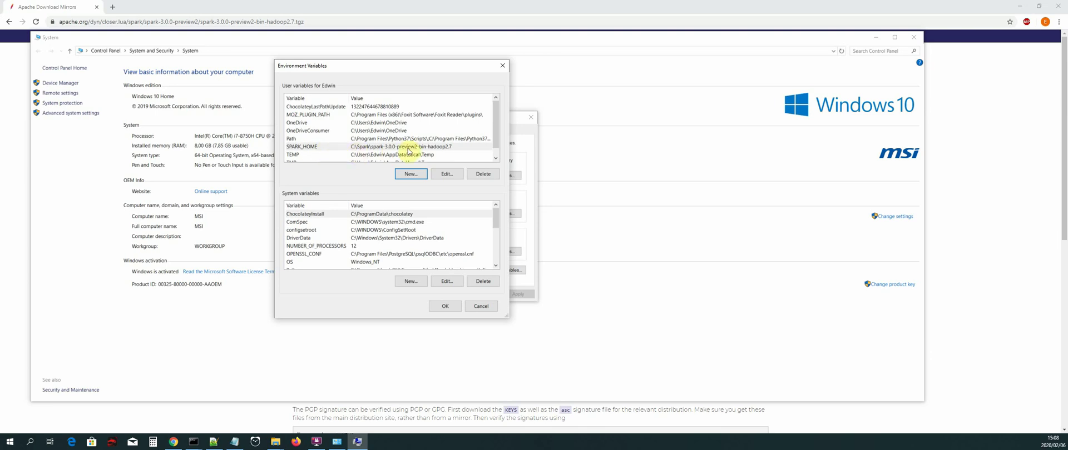
# Step: Add the entry %SPARK_HOME%\bin to the user's Path environment variable and save the edited list
pyautogui.click(292, 139)
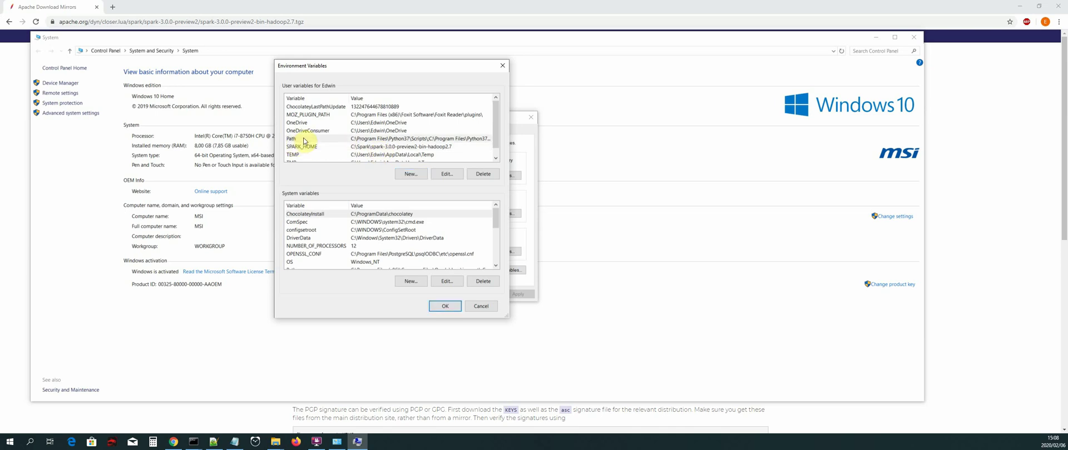
pyautogui.click(450, 175)
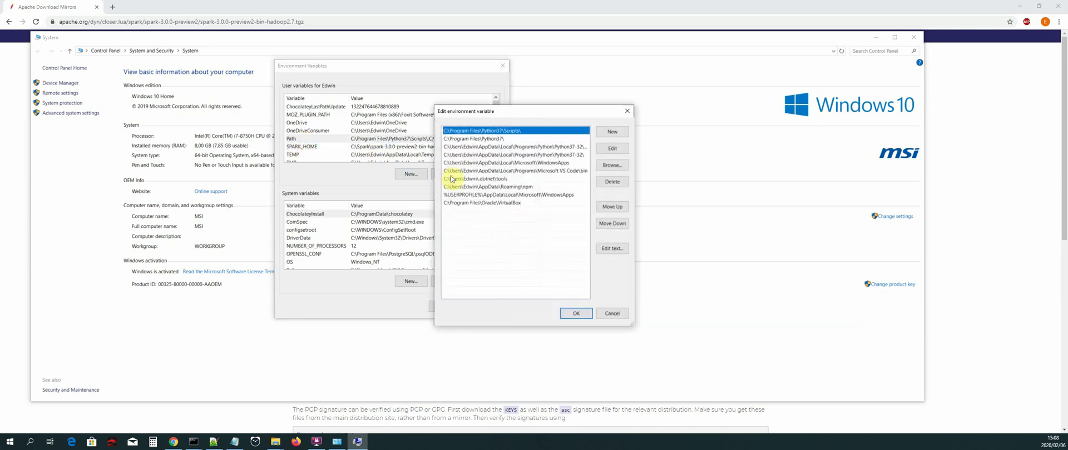
pyautogui.click(454, 211)
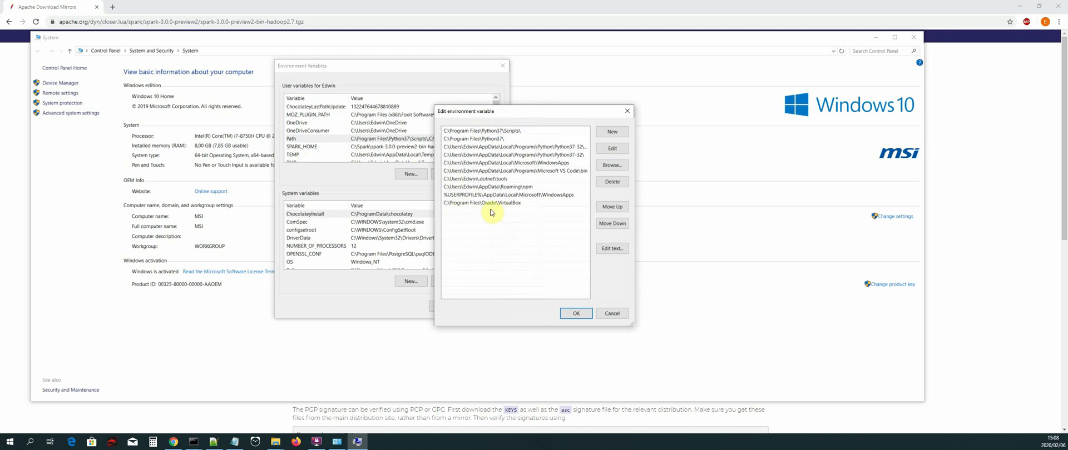
pyautogui.click(615, 133)
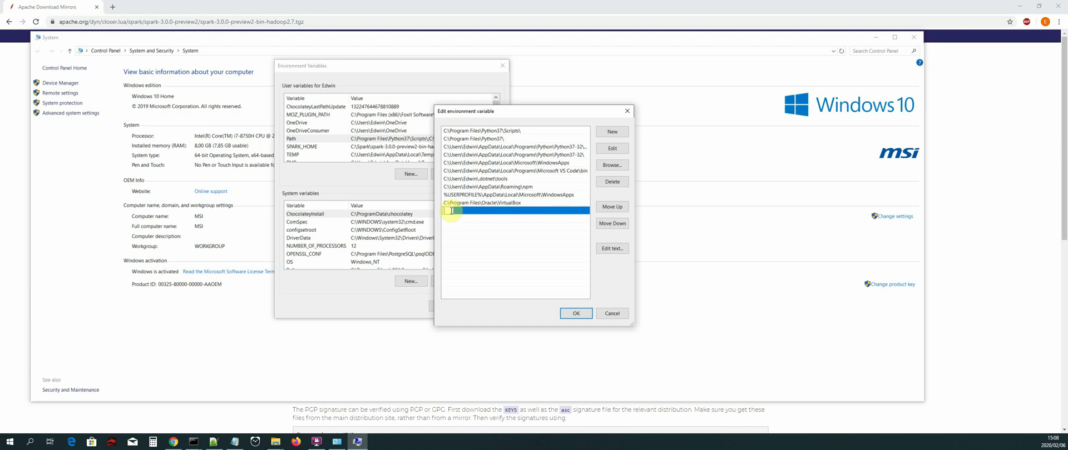
pyautogui.write('%SPARK_HOME%\\bin')
pyautogui.click(479, 224)
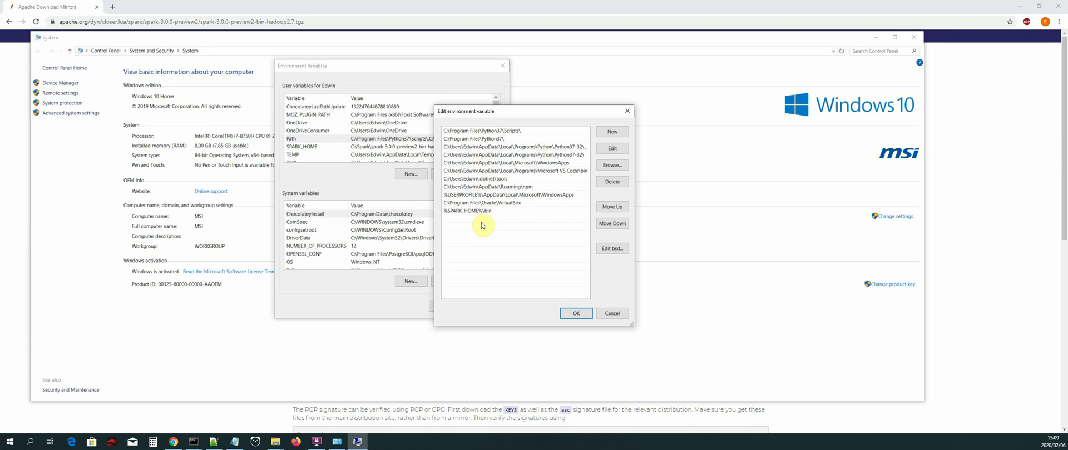
pyautogui.click(578, 315)
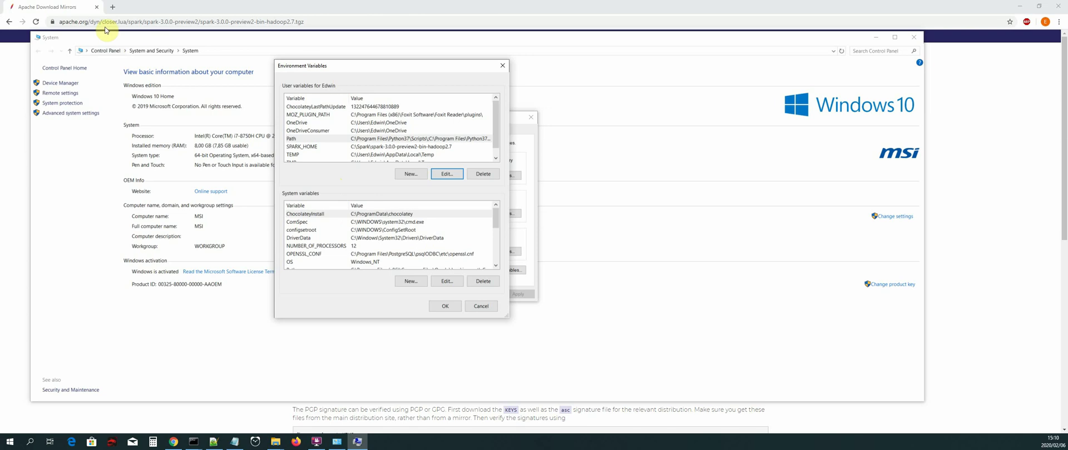
pyautogui.click(113, 10)
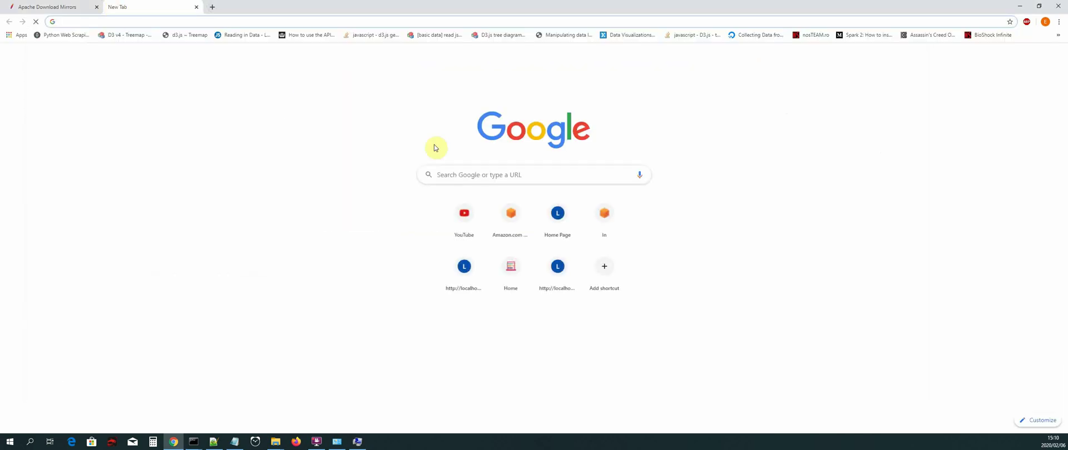
pyautogui.click(491, 179)
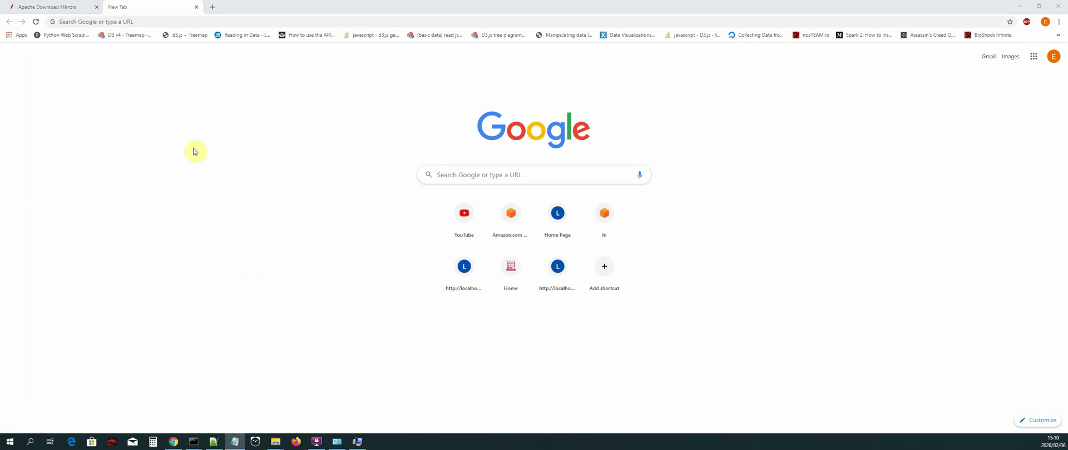
pyautogui.click(151, 22)
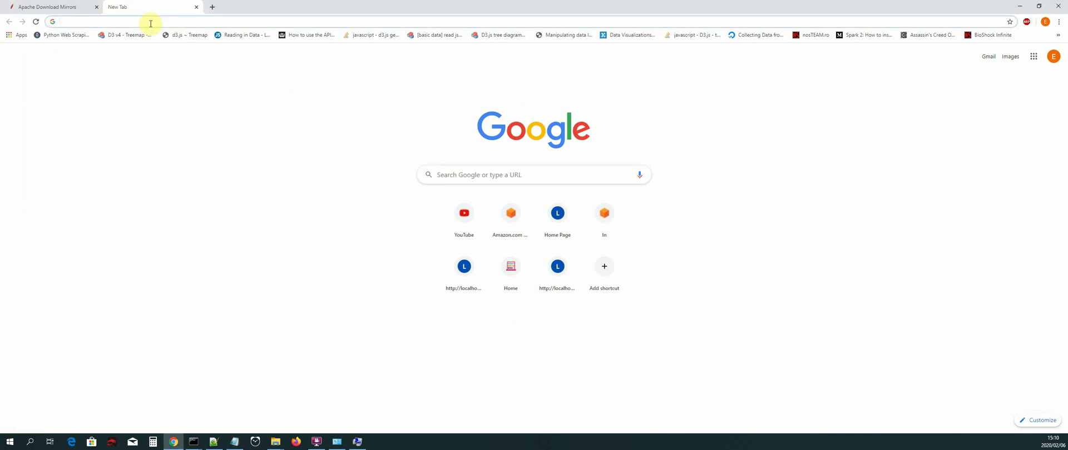
pyautogui.write('htt')
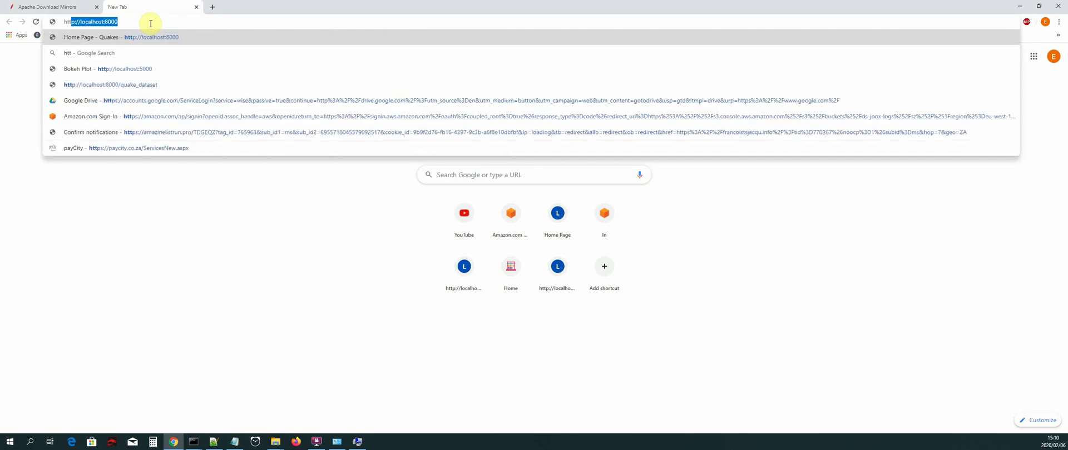
pyautogui.write('ps:/')
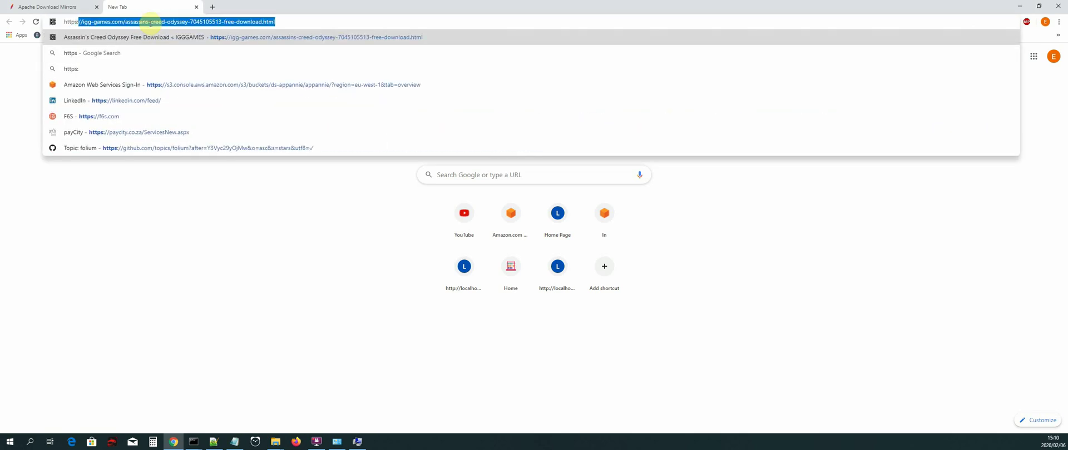
pyautogui.write('/')
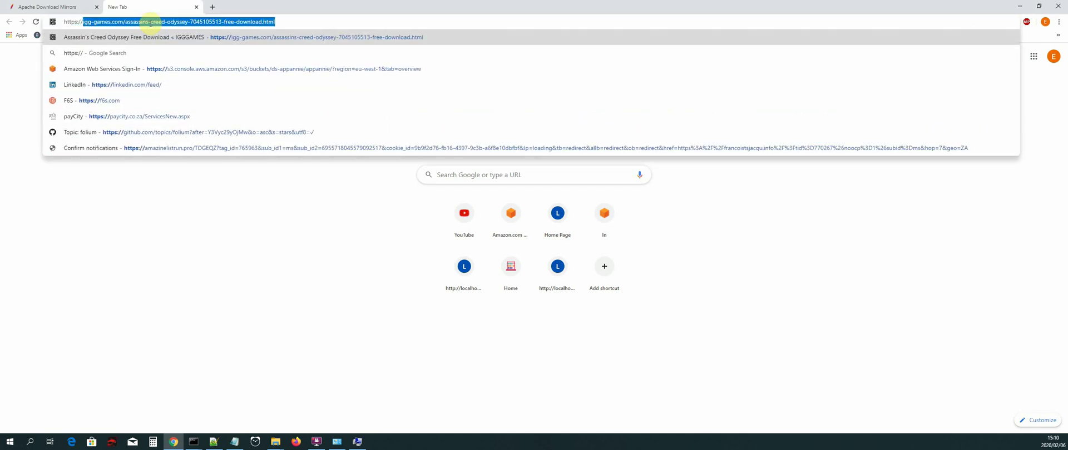
pyautogui.write('github')
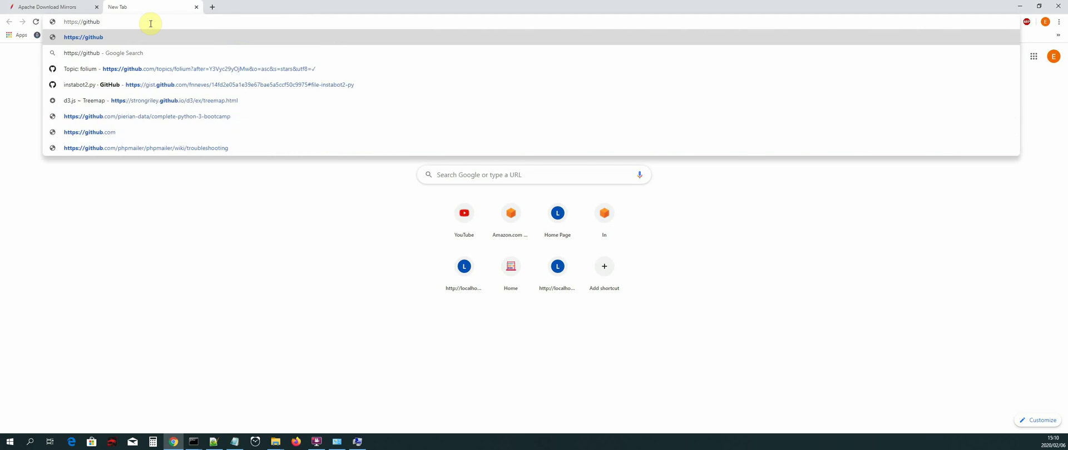
pyautogui.write('.com/')
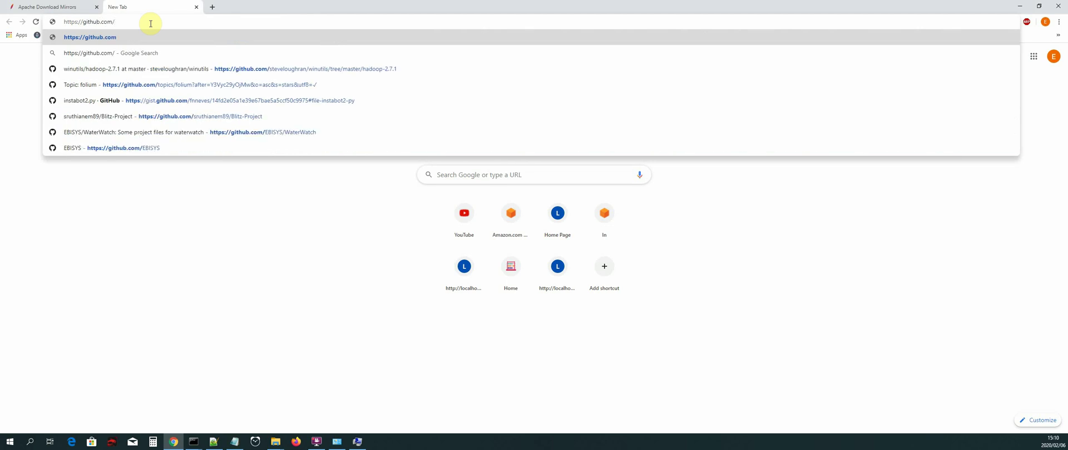
pyautogui.write('steve')
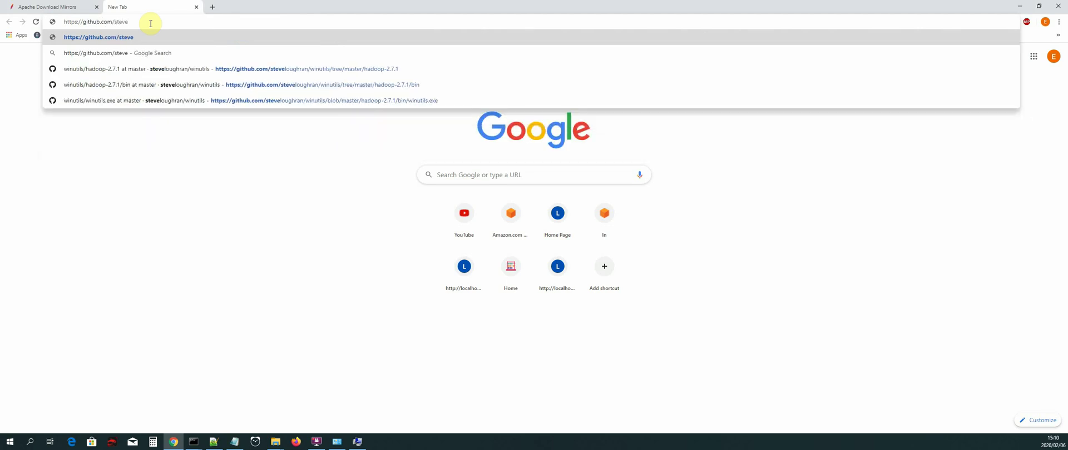
pyautogui.write('lo')
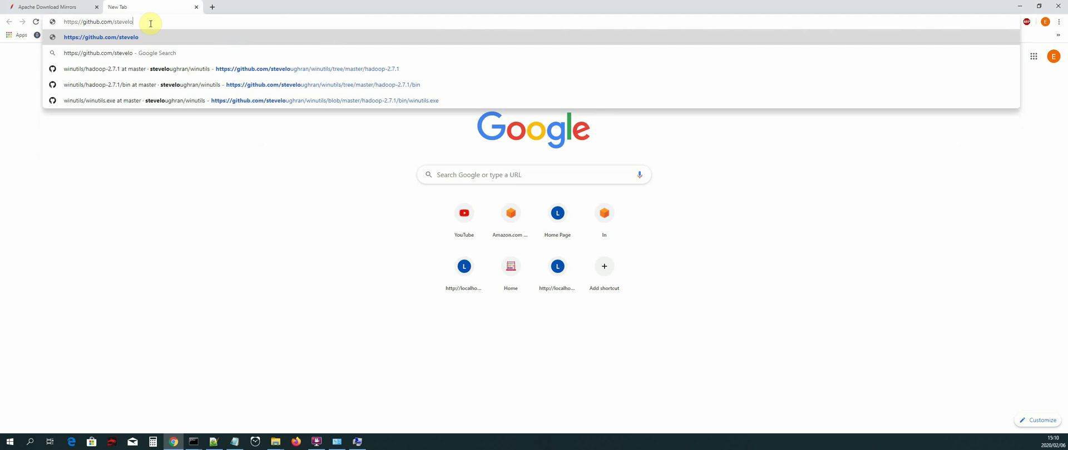
pyautogui.write('ug')
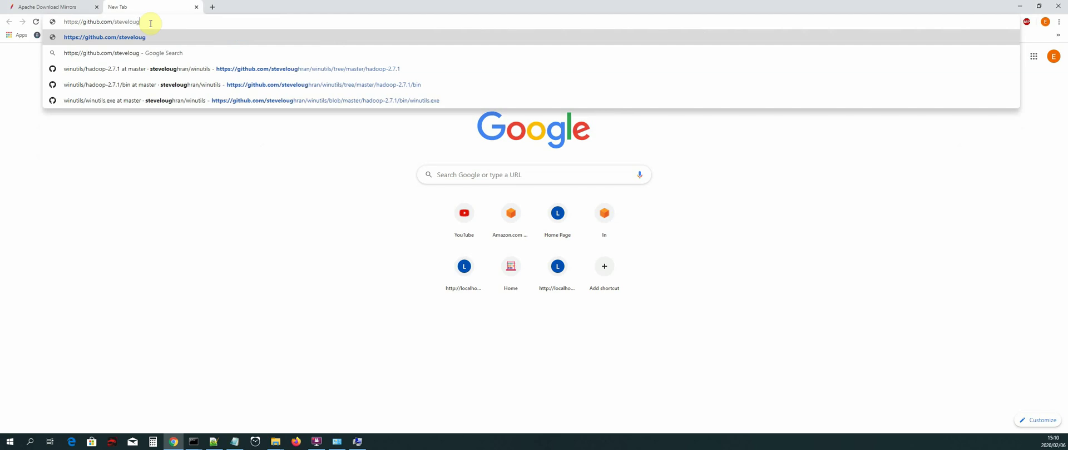
pyautogui.write('hran')
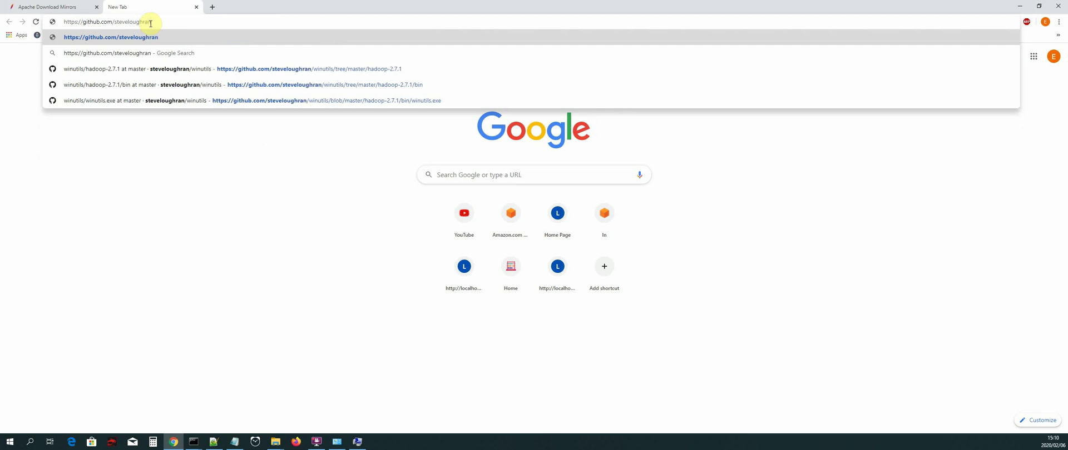
pyautogui.write('/winutils')
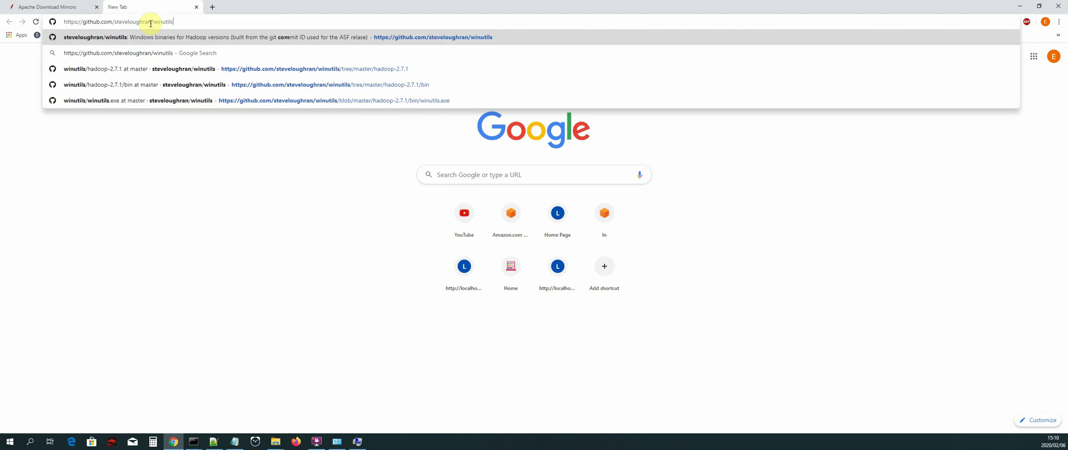
pyautogui.press('Return')
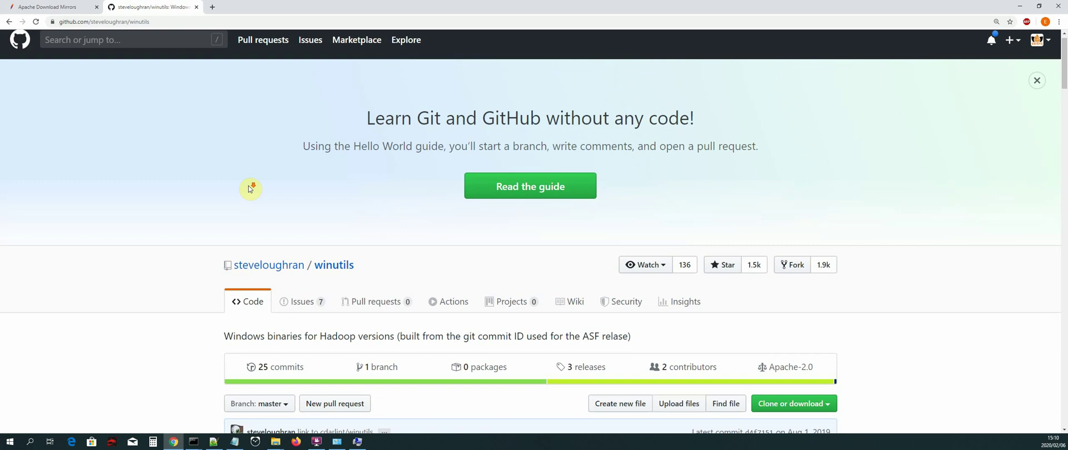
# Step: Examine the winutils repository page and its list of folders for the different Hadoop versions
pyautogui.scroll(-1, 239, 172)
pyautogui.scroll(2, 228, 167)
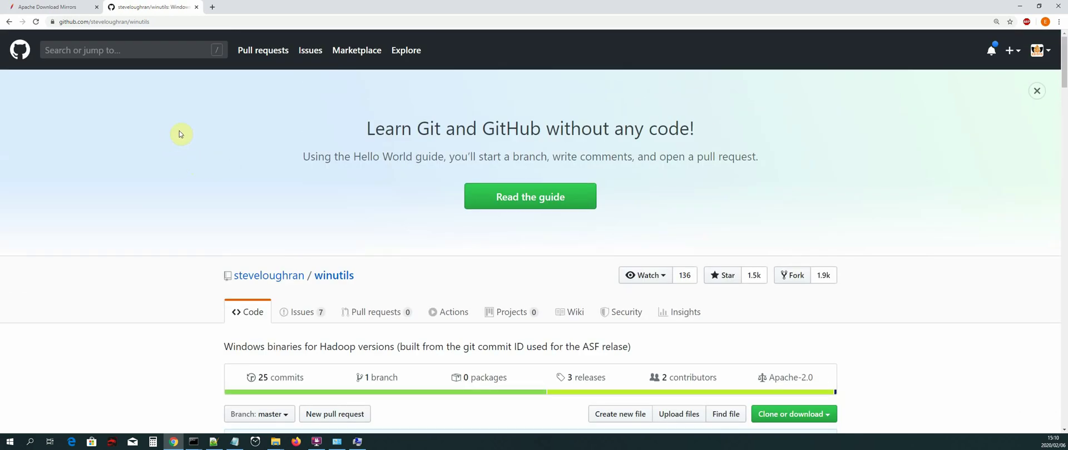
pyautogui.scroll(-4, 162, 144)
pyautogui.scroll(4, 167, 149)
pyautogui.scroll(-4, 408, 67)
pyautogui.scroll(3, 410, 171)
pyautogui.scroll(-2, 410, 172)
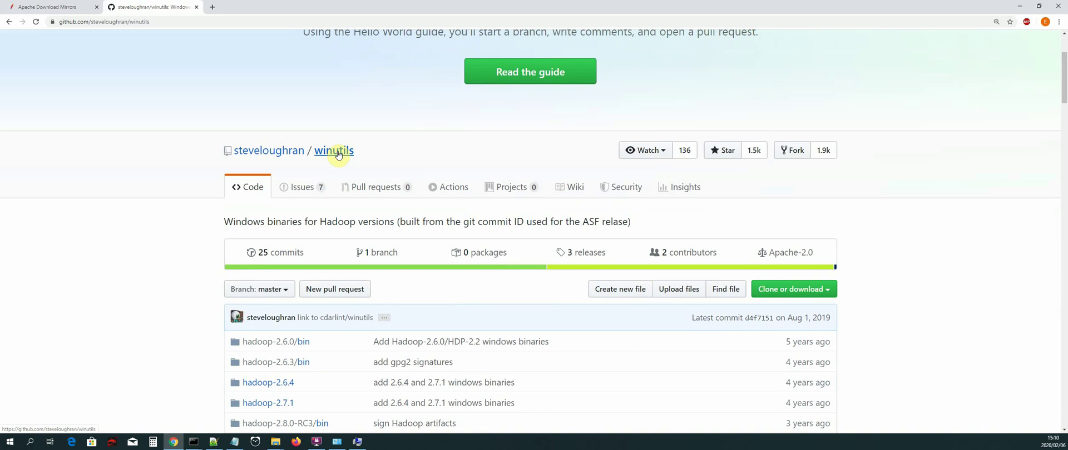
pyautogui.scroll(2, 389, 162)
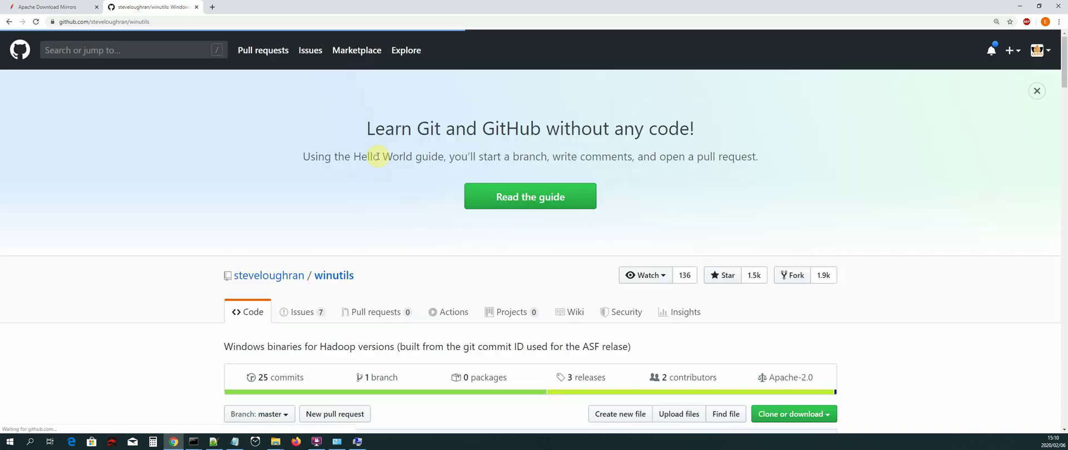
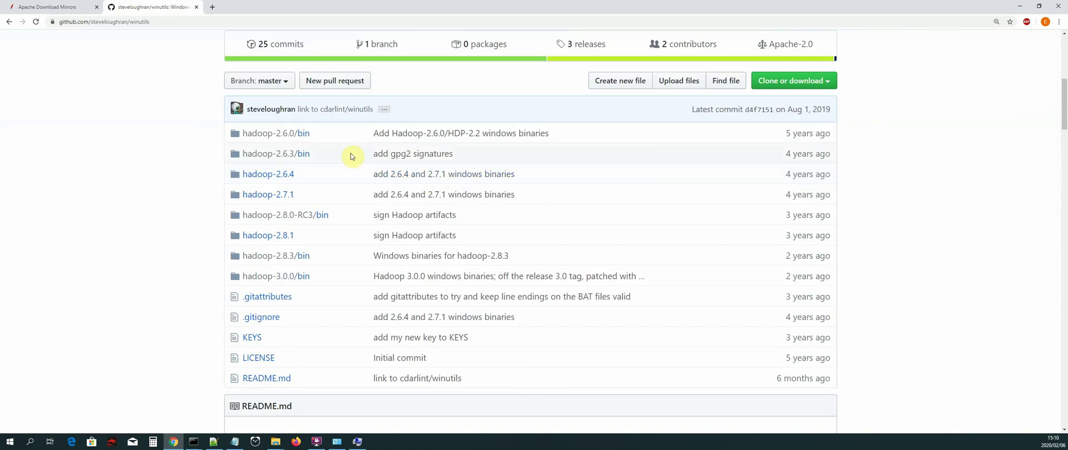
pyautogui.scroll(-3, 356, 178)
pyautogui.scroll(3, 401, 203)
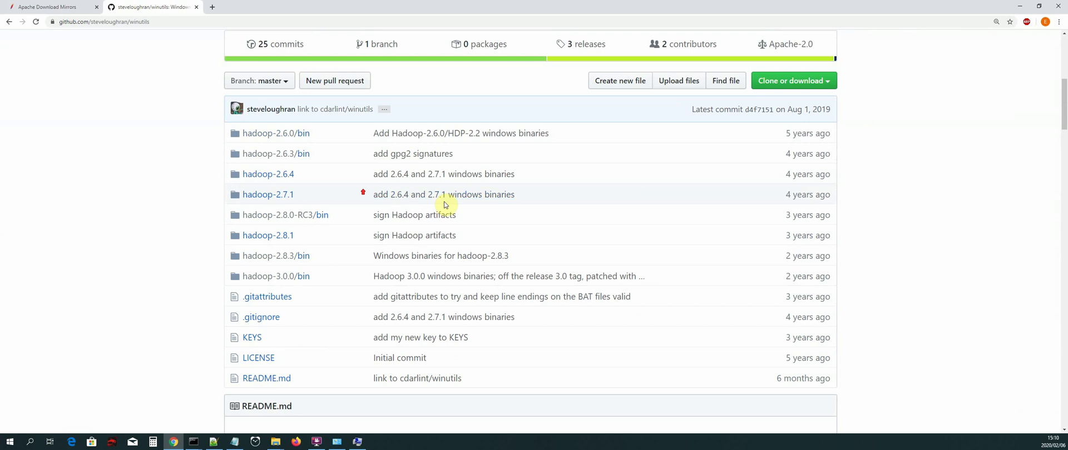
# Step: Open the bin folder inside the repository's hadoop-2.7.1 folder
pyautogui.click(270, 195)
pyautogui.scroll(-3, 406, 217)
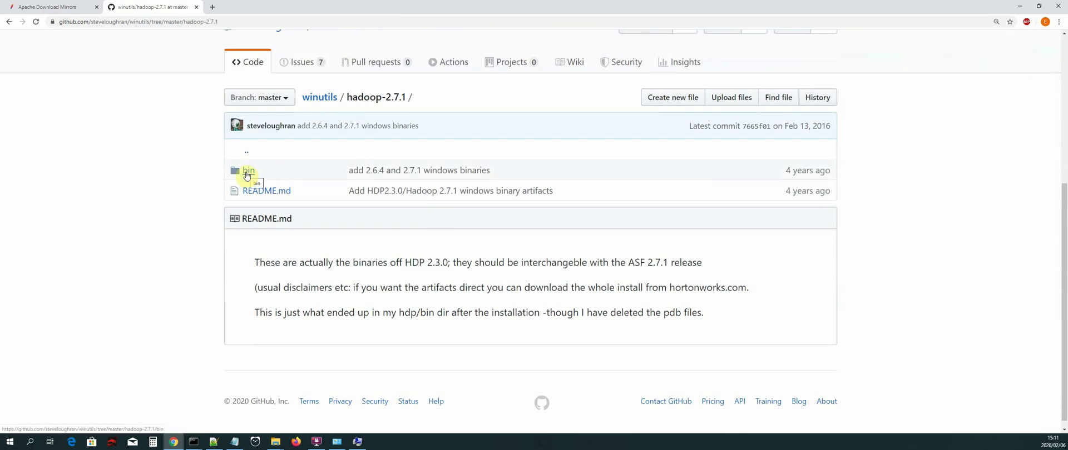
pyautogui.click(247, 175)
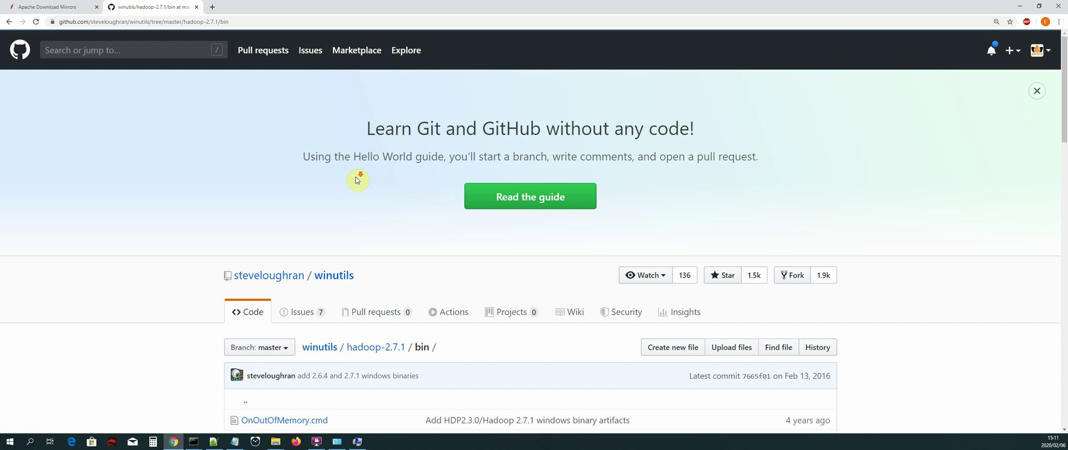
# Step: Find winutils.exe in the hadoop-2.7.1/bin file list and open its file page
pyautogui.scroll(-3, 389, 183)
pyautogui.scroll(-6, 436, 192)
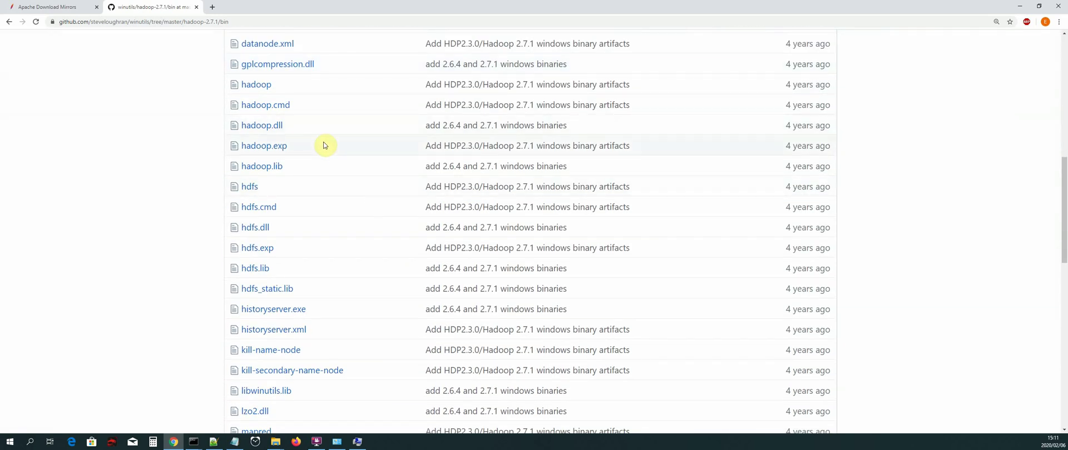
pyautogui.scroll(-4, 289, 181)
pyautogui.scroll(-2, 295, 182)
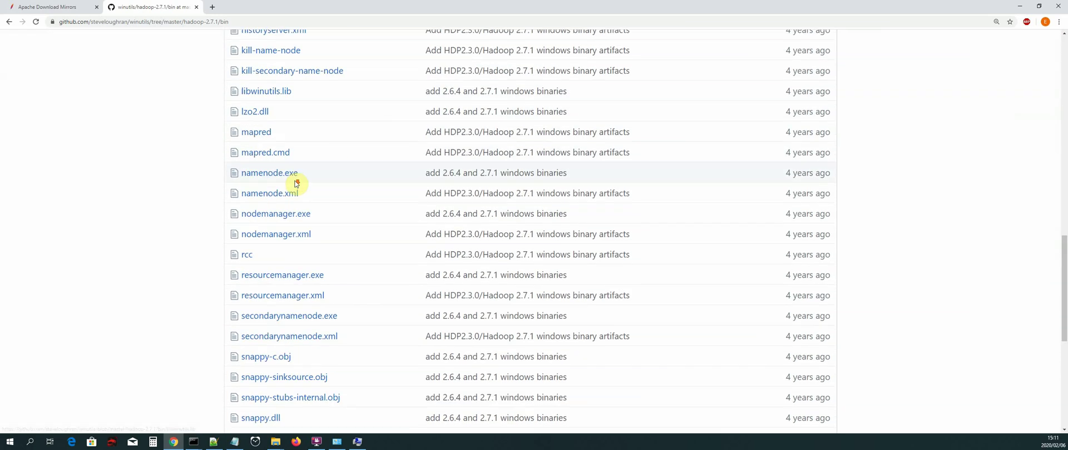
pyautogui.scroll(-6, 295, 184)
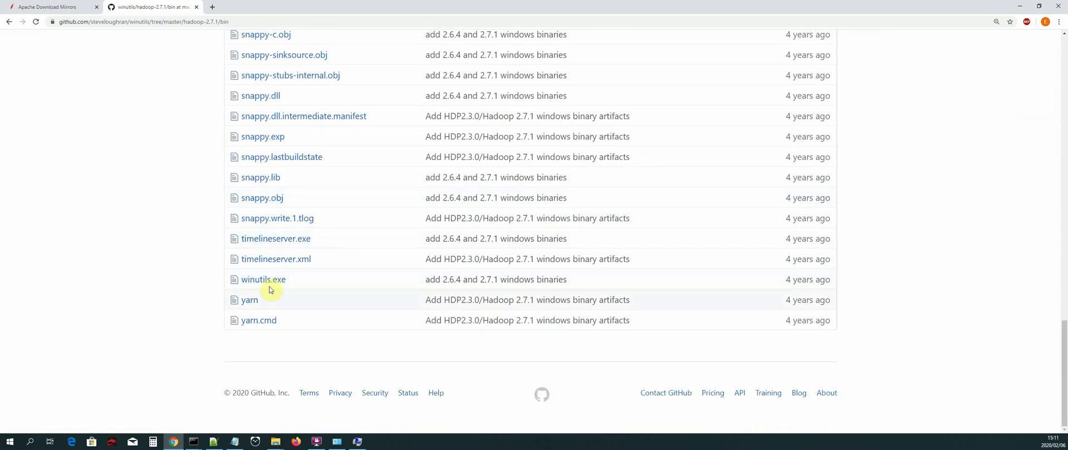
pyautogui.click(269, 283)
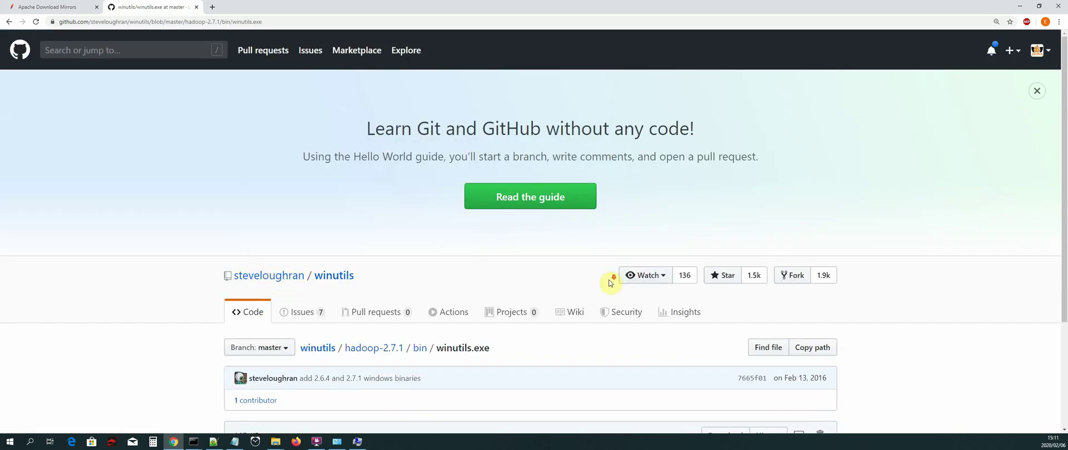
# Step: Download winutils.exe from its file page and dismiss the browser's download bar
pyautogui.scroll(-3, 608, 281)
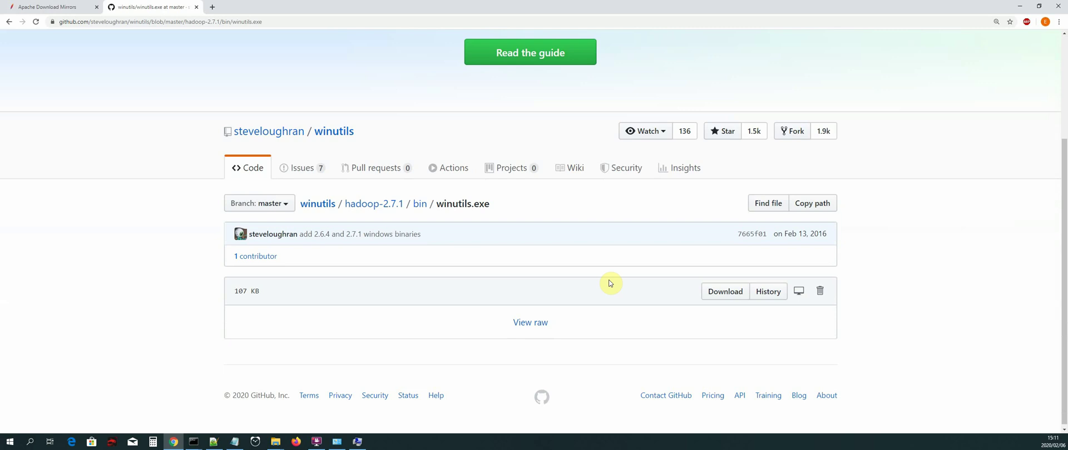
pyautogui.click(721, 293)
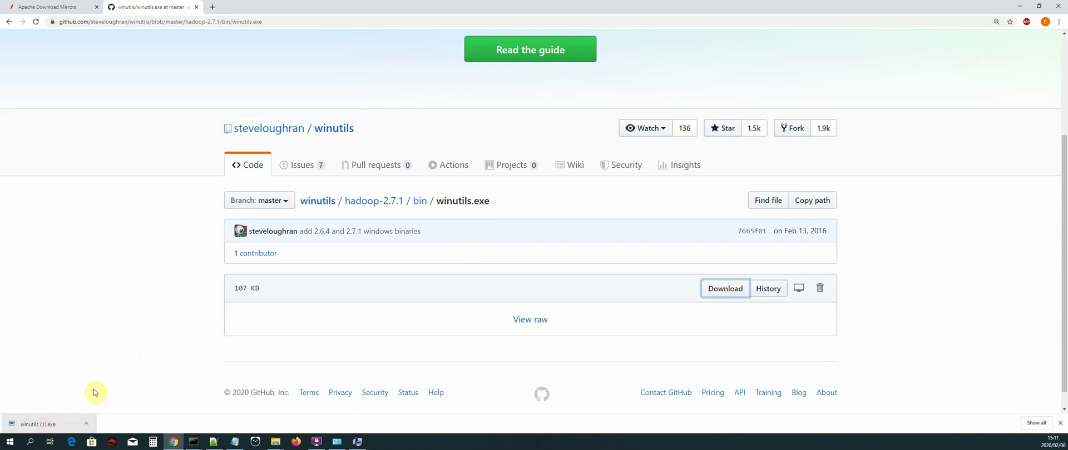
pyautogui.click(1060, 423)
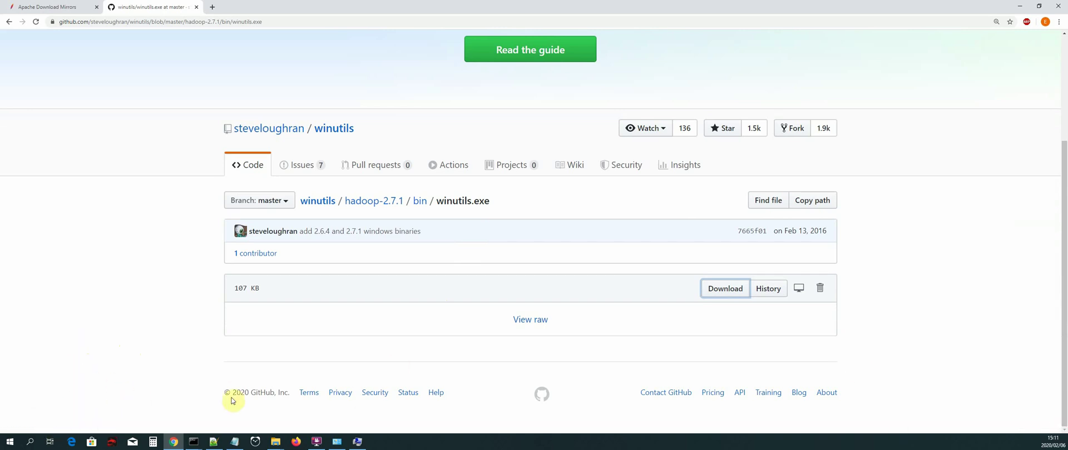
# Step: Switch to File Explorer with the Downloads folder open
pyautogui.rightClick(275, 442)
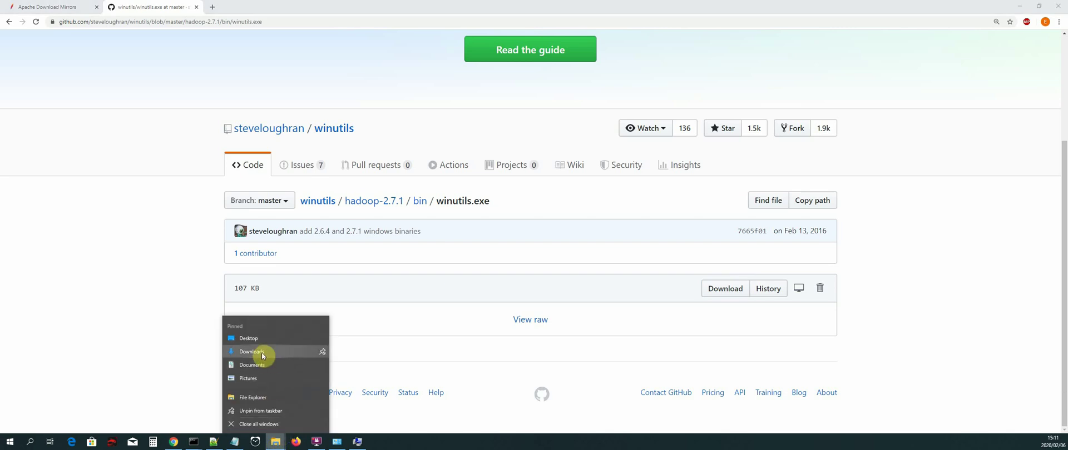
pyautogui.click(261, 353)
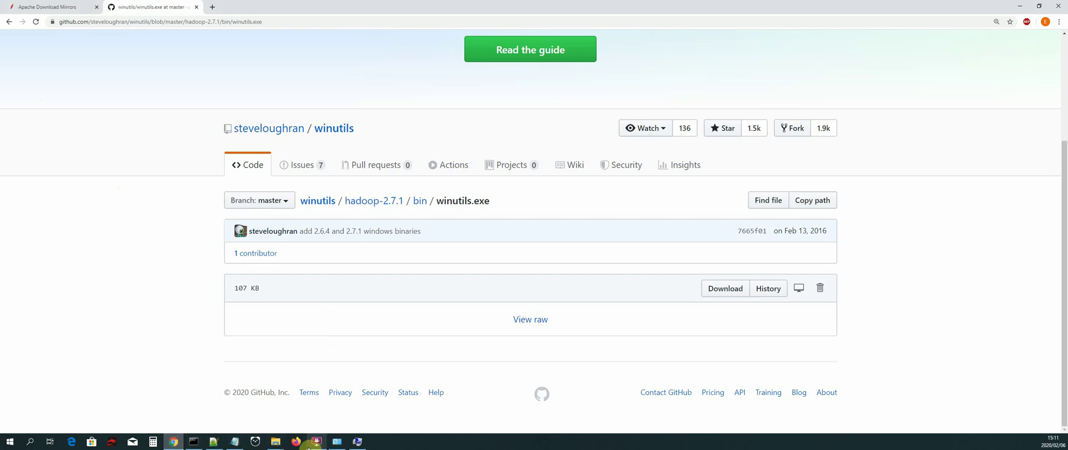
pyautogui.rightClick(278, 440)
pyautogui.click(265, 352)
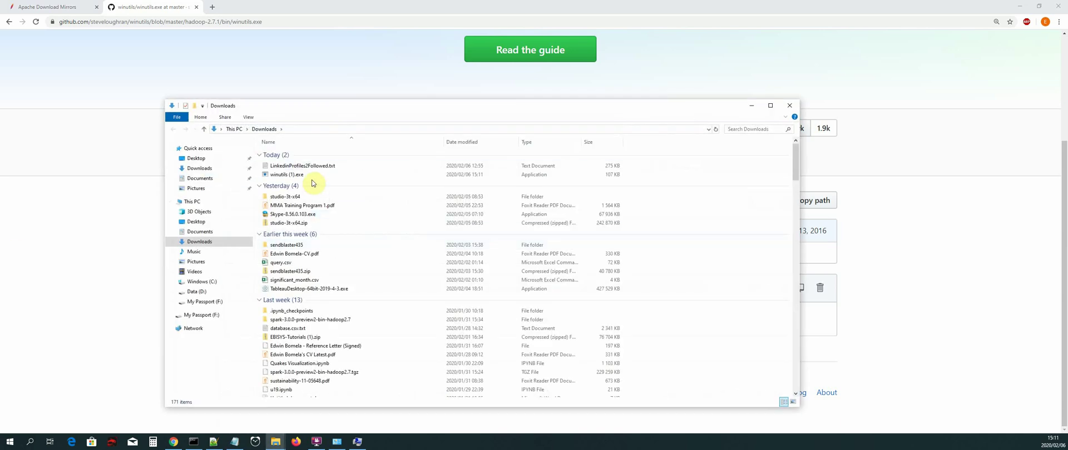
# Step: Find the existing winutils.exe among the downloaded files and copy it
pyautogui.scroll(-1, 342, 225)
pyautogui.scroll(1, 329, 189)
pyautogui.click(330, 223)
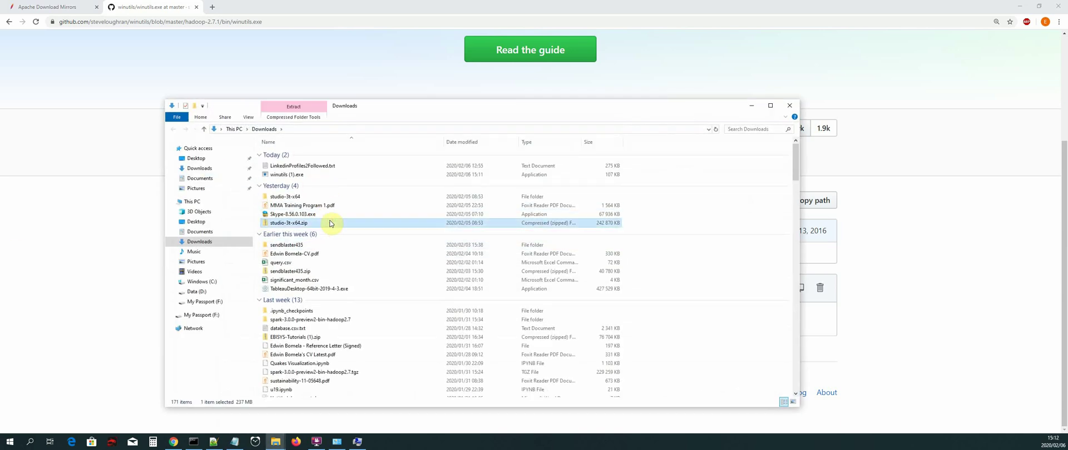
pyautogui.press('w')
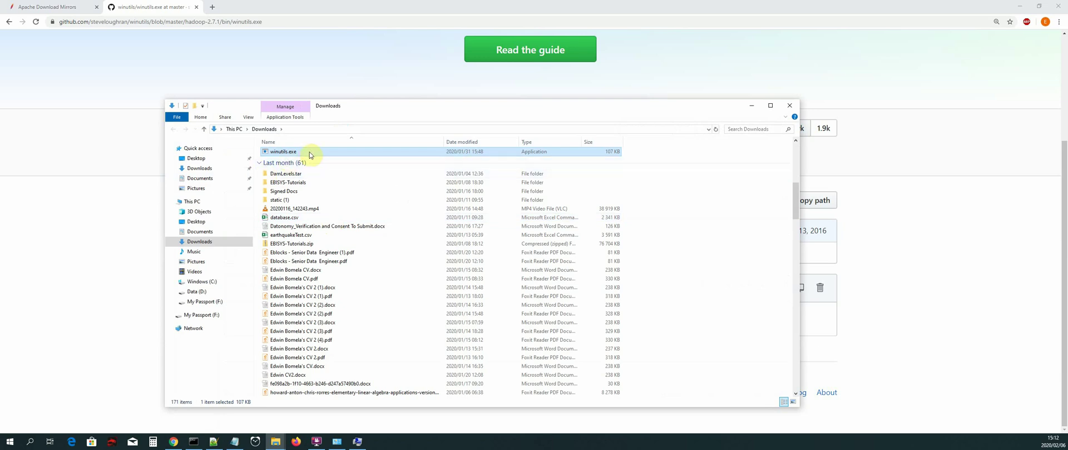
pyautogui.doubleClick(328, 152)
pyautogui.rightClick(328, 151)
pyautogui.click(365, 303)
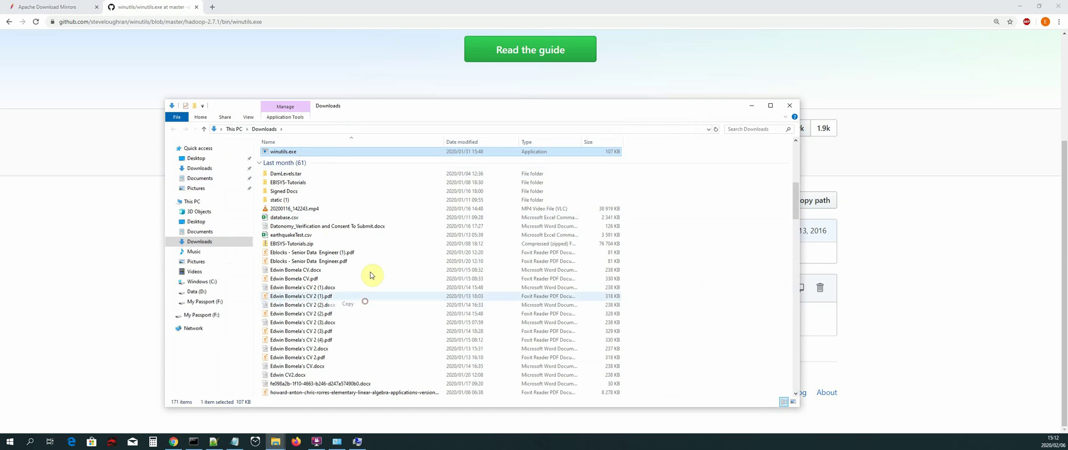
pyautogui.click(663, 191)
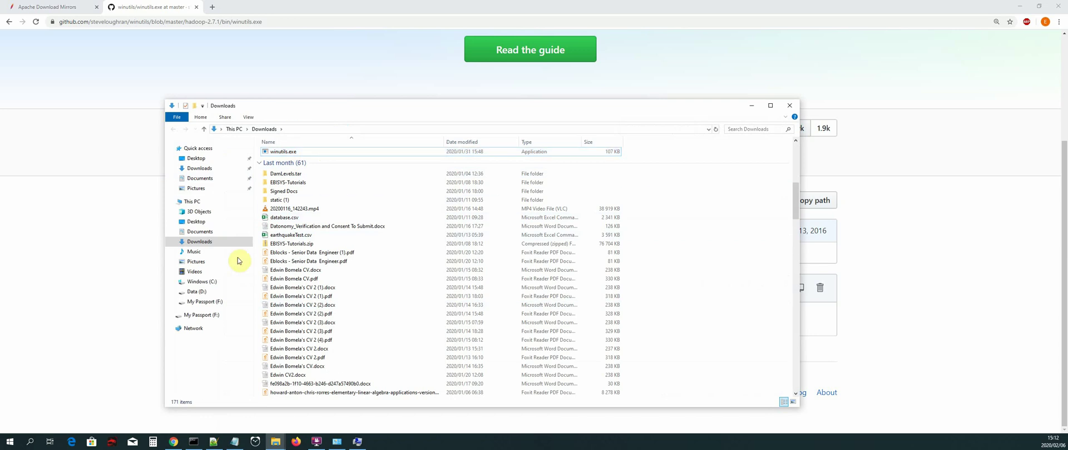
# Step: Paste the copied winutils.exe into C:\Spark\spark-3.0.0-preview2-bin-hadoop2.7\bin
pyautogui.click(207, 282)
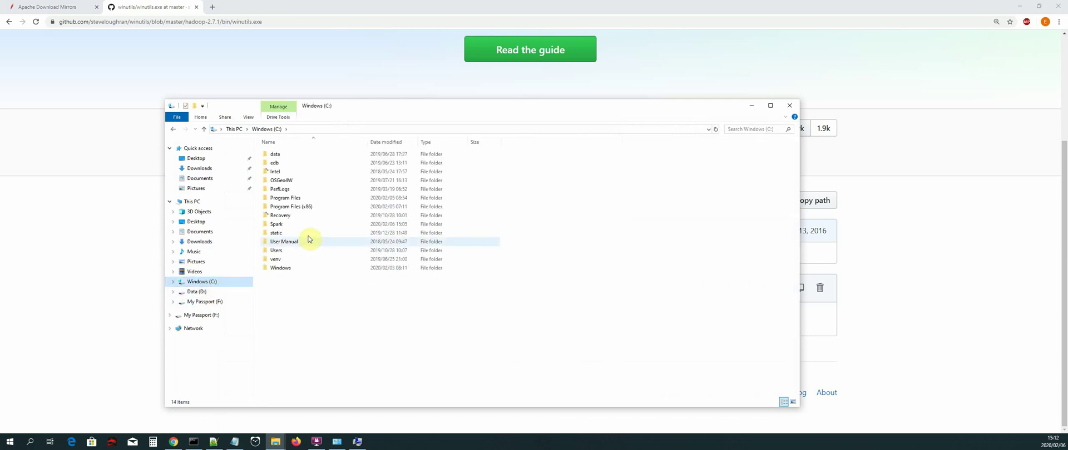
pyautogui.doubleClick(295, 224)
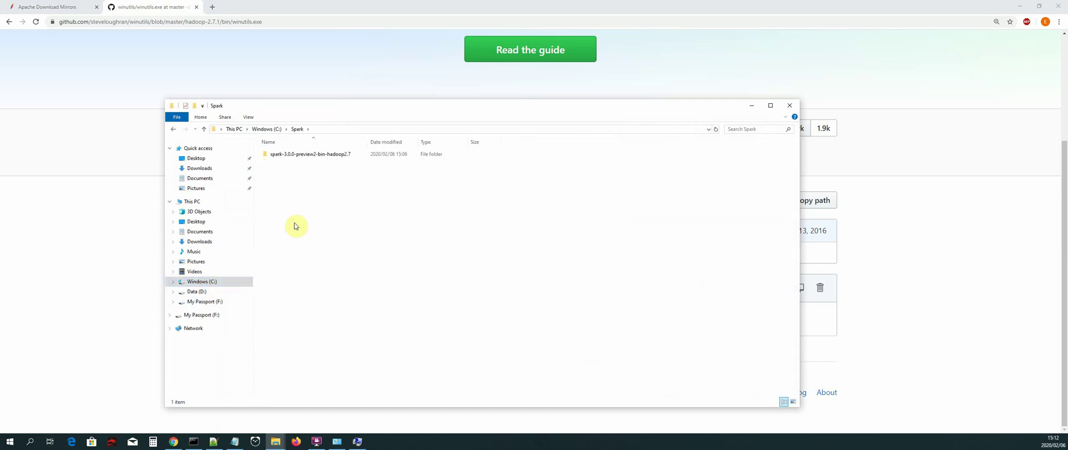
pyautogui.doubleClick(321, 156)
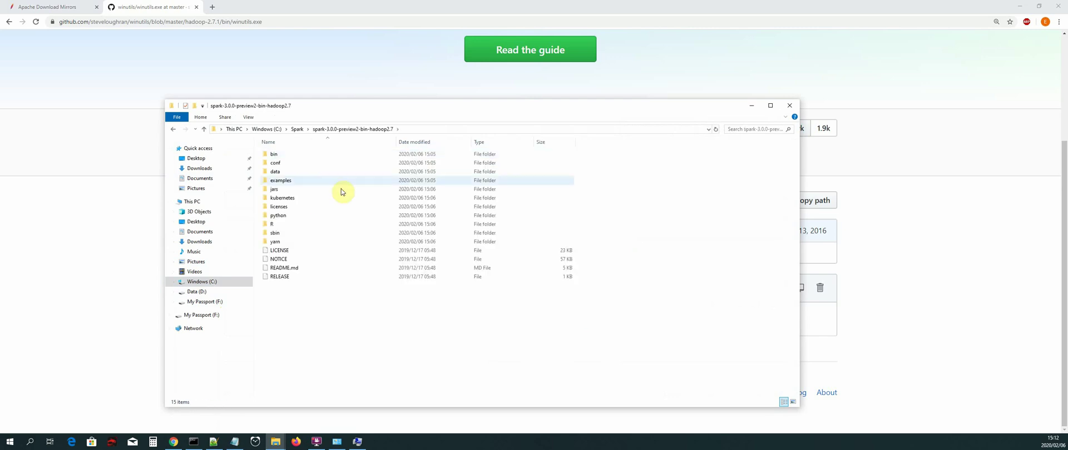
pyautogui.click(284, 155)
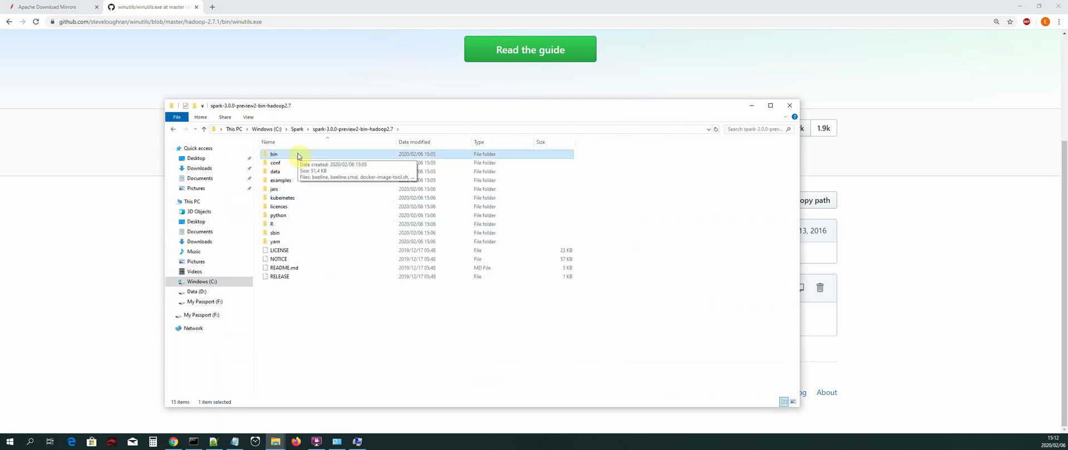
pyautogui.doubleClick(297, 156)
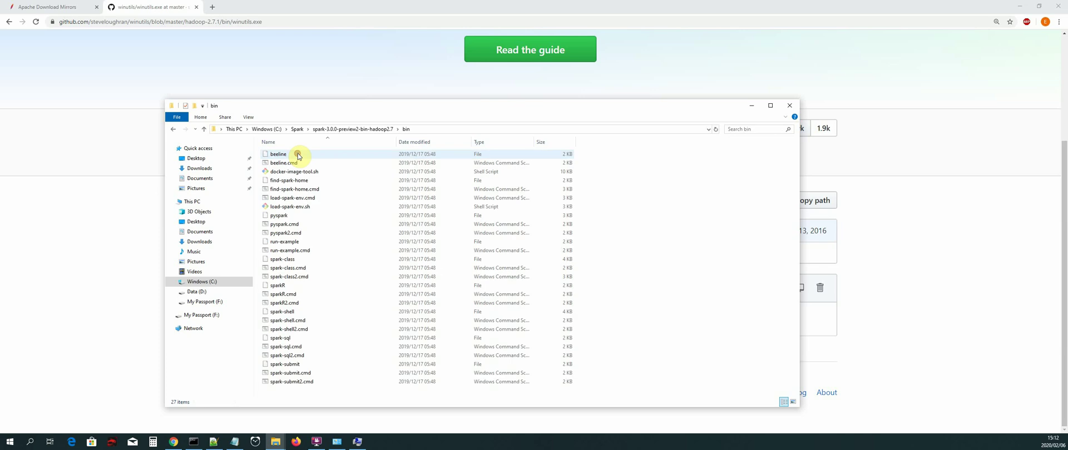
pyautogui.rightClick(663, 170)
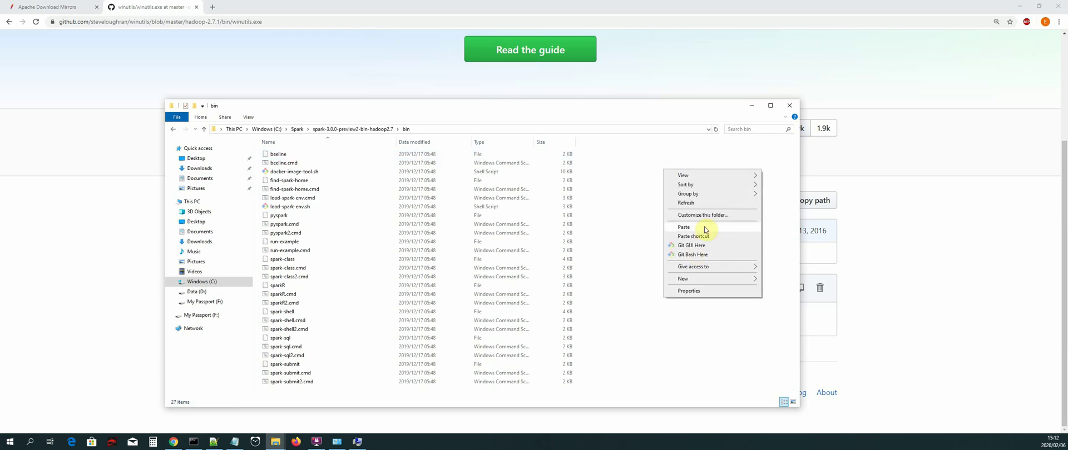
pyautogui.click(701, 228)
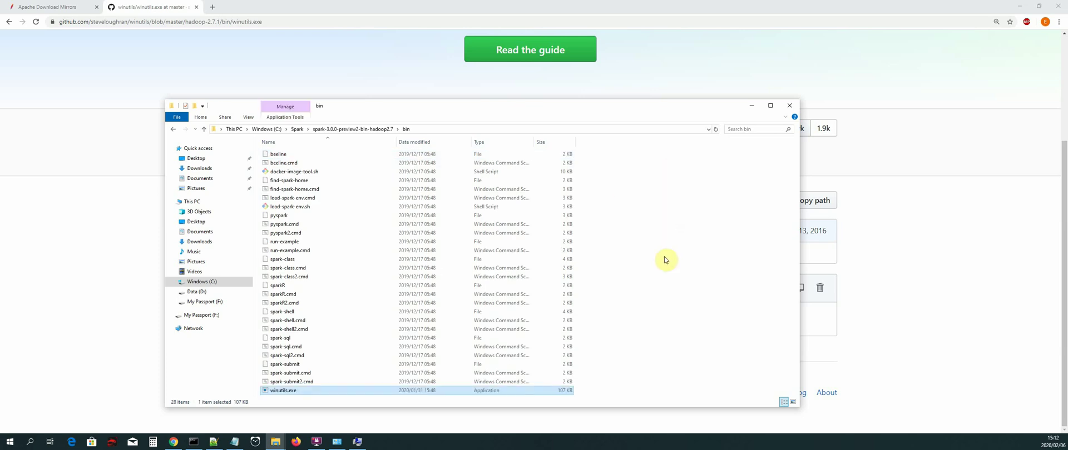
pyautogui.click(640, 345)
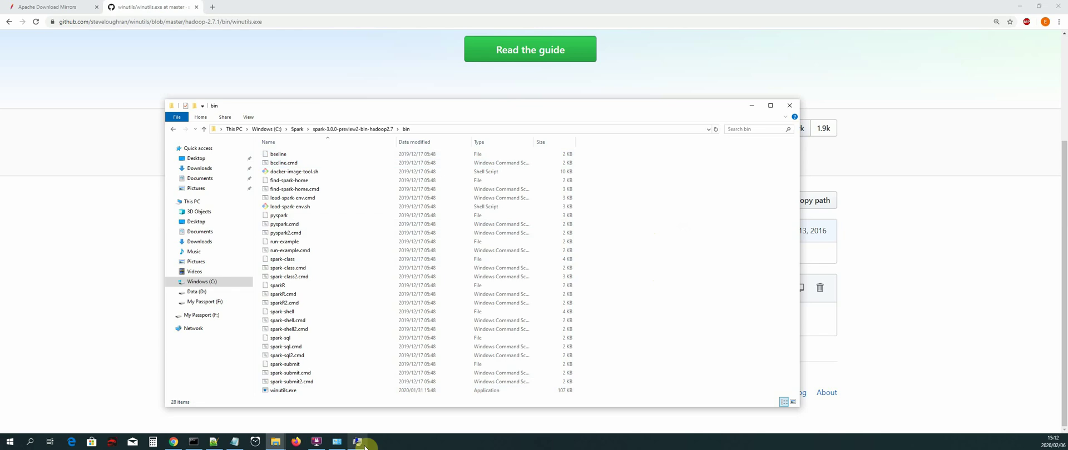
# Step: Return to the Environment Variables window and start a new user variable named HADOOP_HOME
pyautogui.moveTo(365, 448)
pyautogui.click(354, 414)
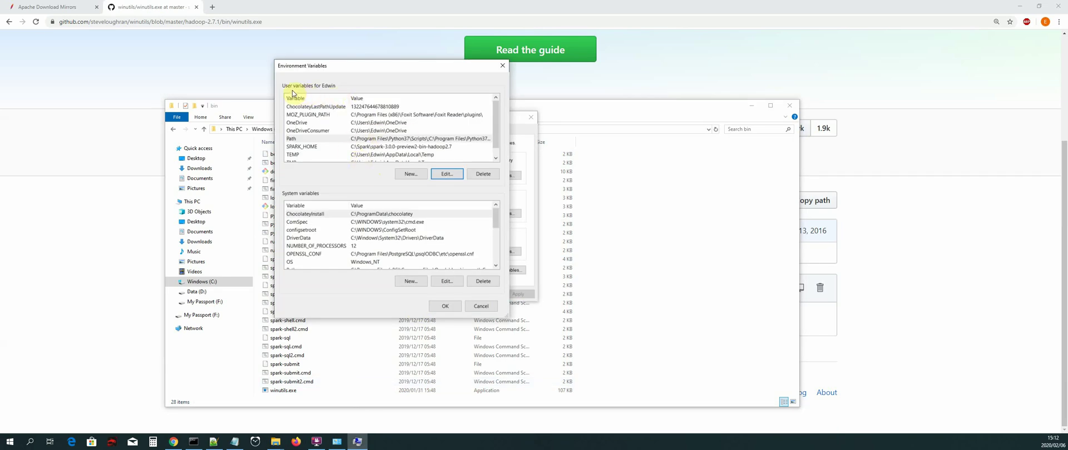
pyautogui.click(410, 174)
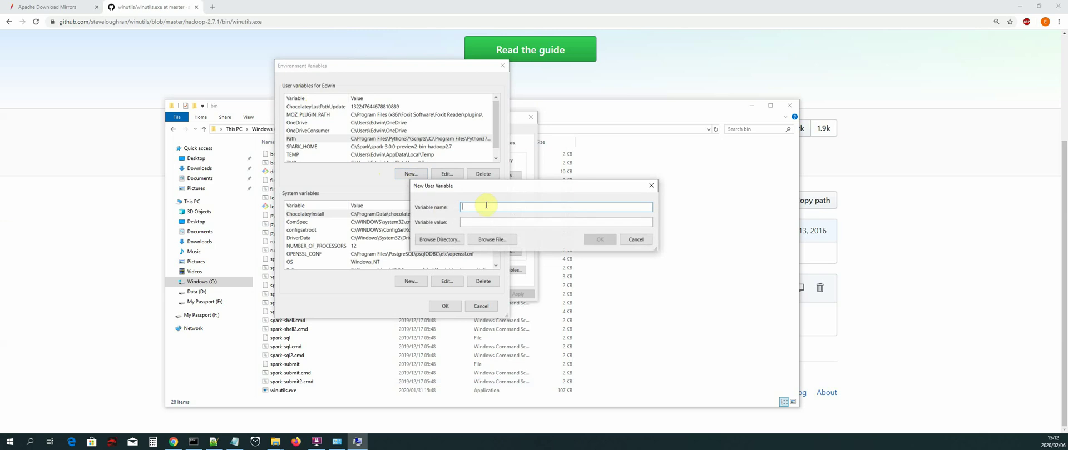
pyautogui.write('h')
pyautogui.click(529, 223)
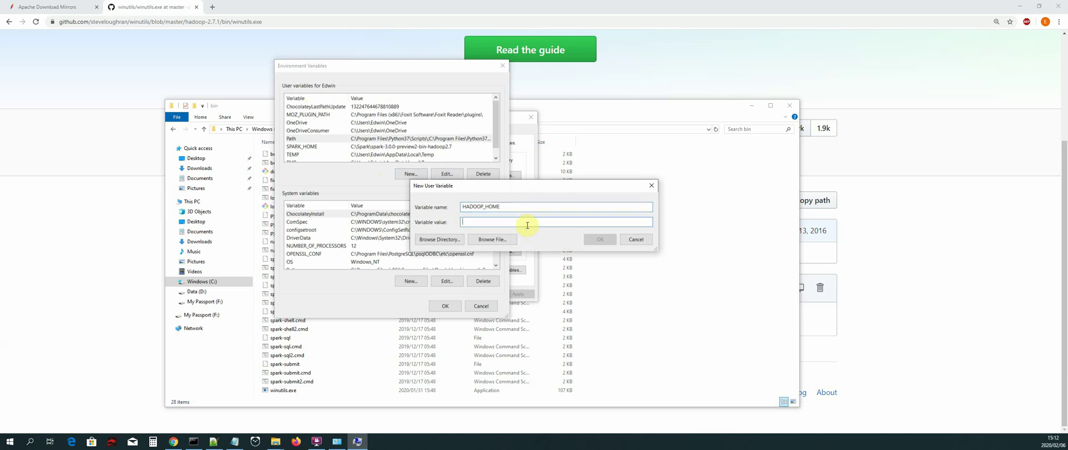
# Step: Browse to C:\Spark\spark-3.0.0-preview2-bin-hadoop2.7 as the value of HADOOP_HOME and save the variable
pyautogui.click(439, 240)
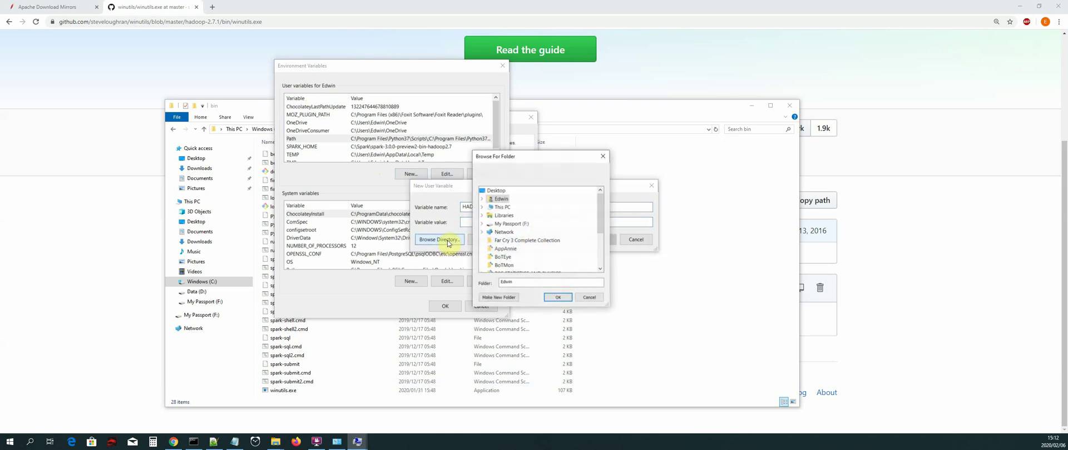
pyautogui.doubleClick(502, 207)
pyautogui.doubleClick(525, 258)
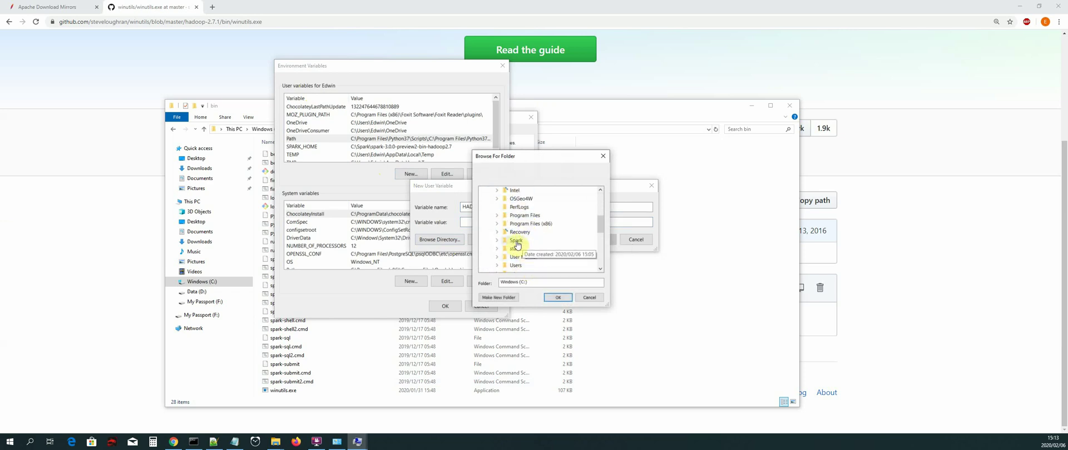
pyautogui.doubleClick(517, 242)
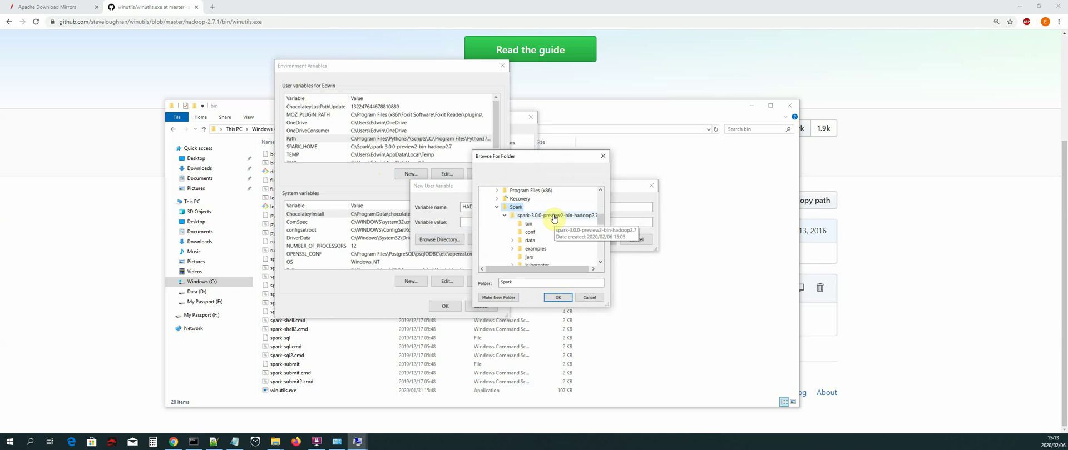
pyautogui.click(549, 219)
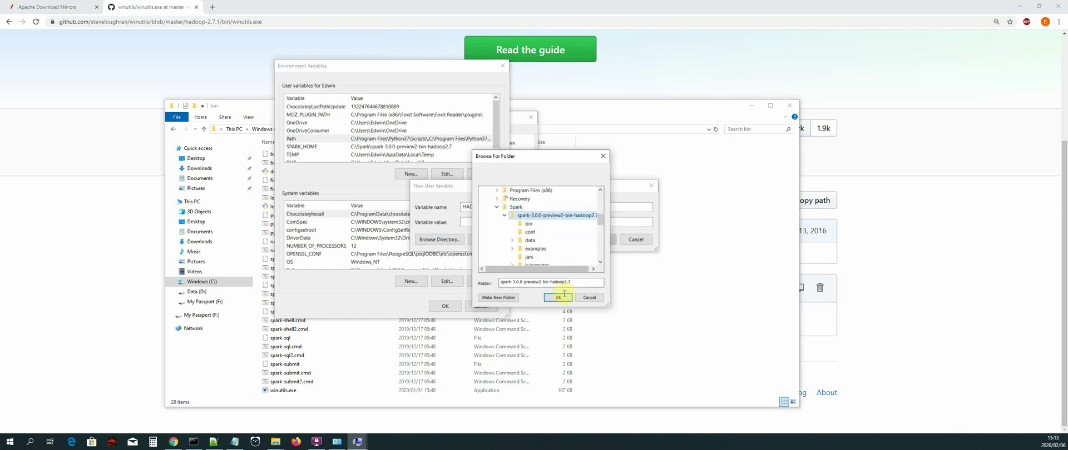
pyautogui.click(559, 299)
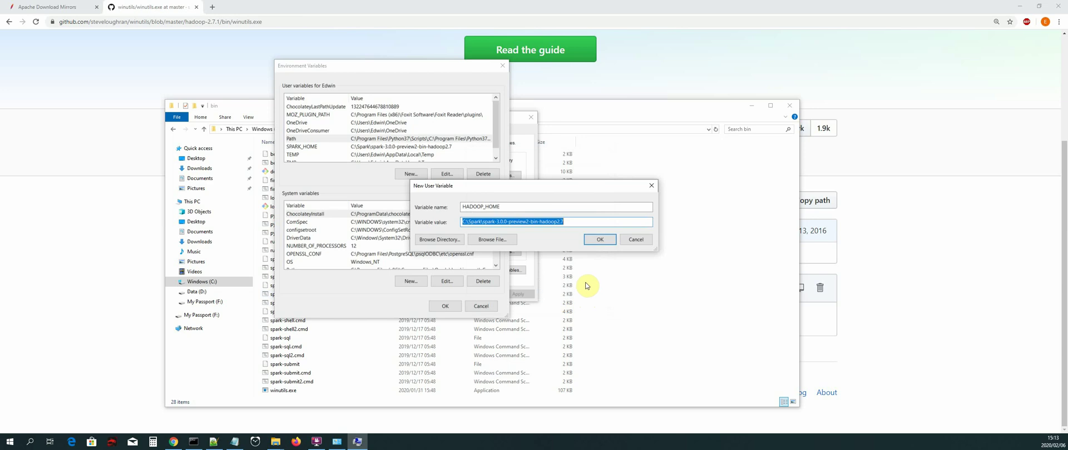
pyautogui.click(570, 224)
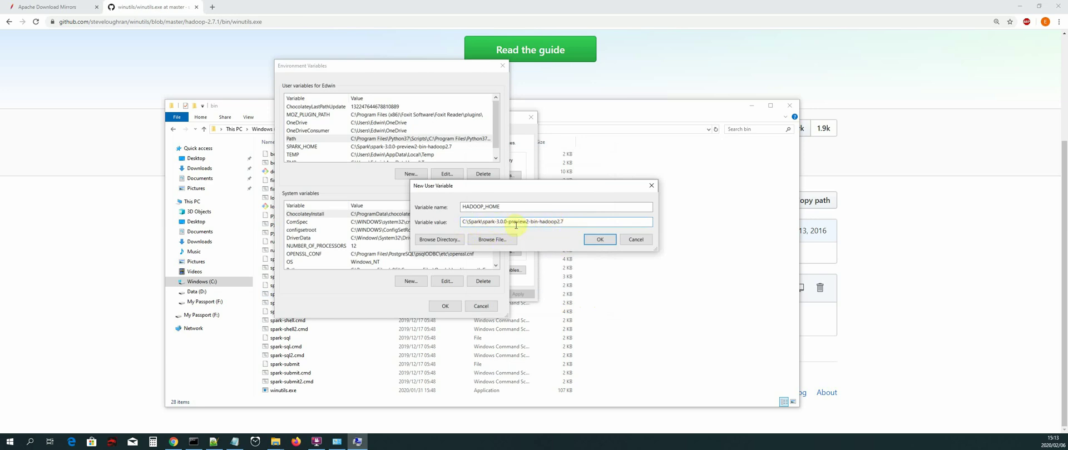
pyautogui.click(599, 240)
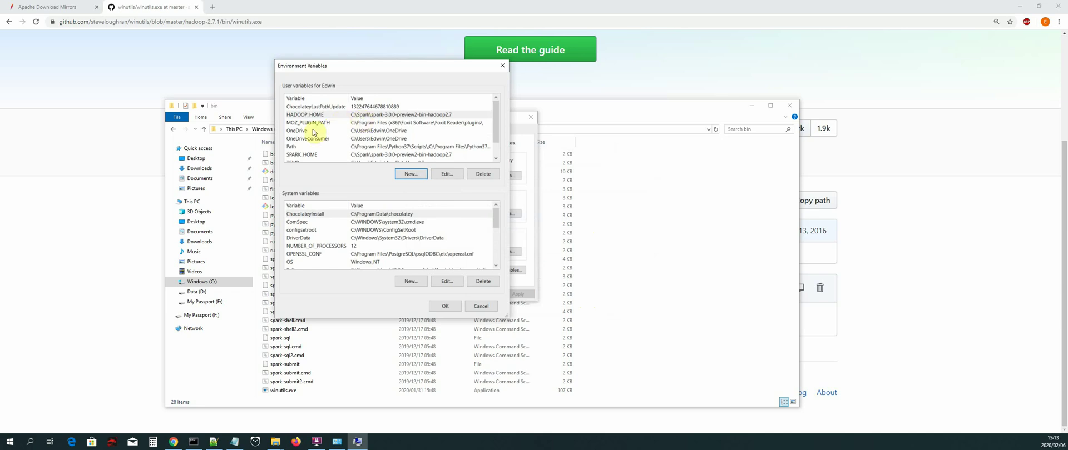
# Step: Add the entry %HADOOP_HOME%\bin to the user Path variable
pyautogui.click(315, 147)
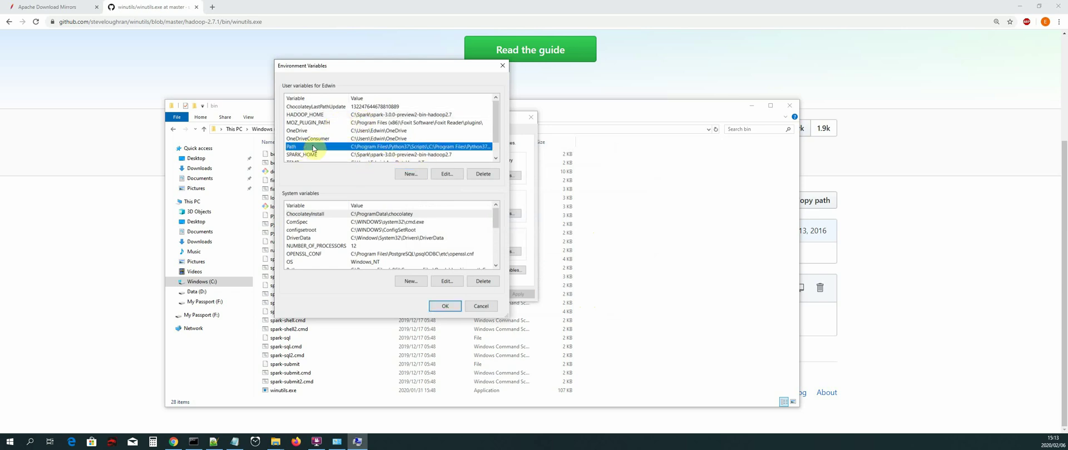
pyautogui.click(453, 176)
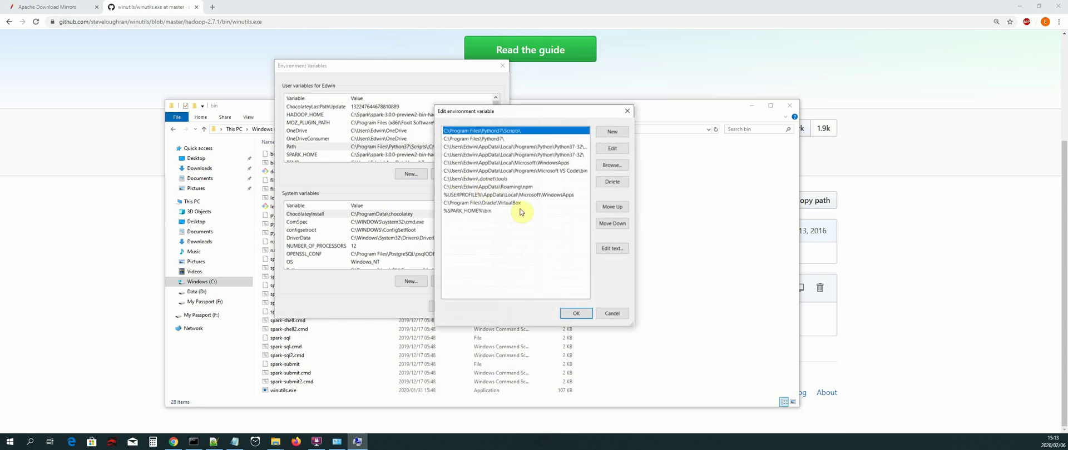
pyautogui.click(456, 221)
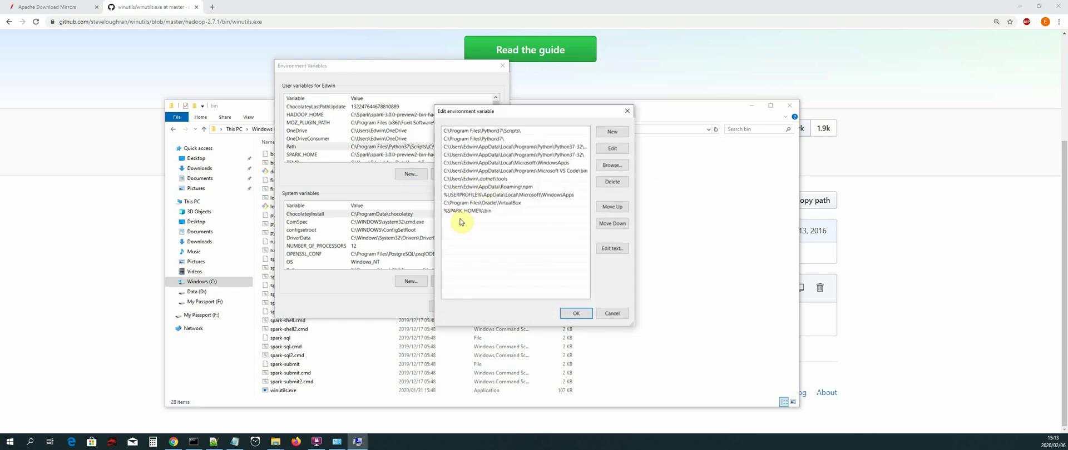
pyautogui.click(612, 132)
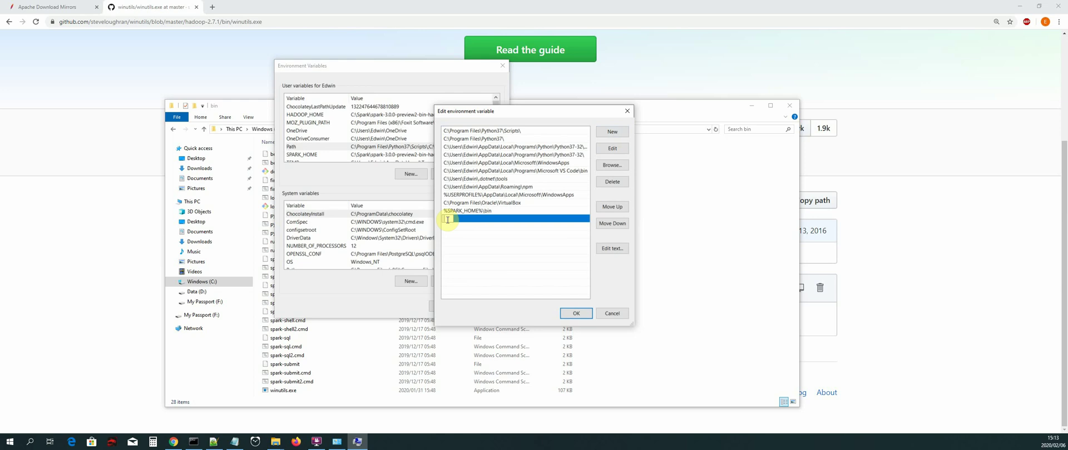
pyautogui.write('%HADOOP_HOME%\\bin')
pyautogui.click(525, 224)
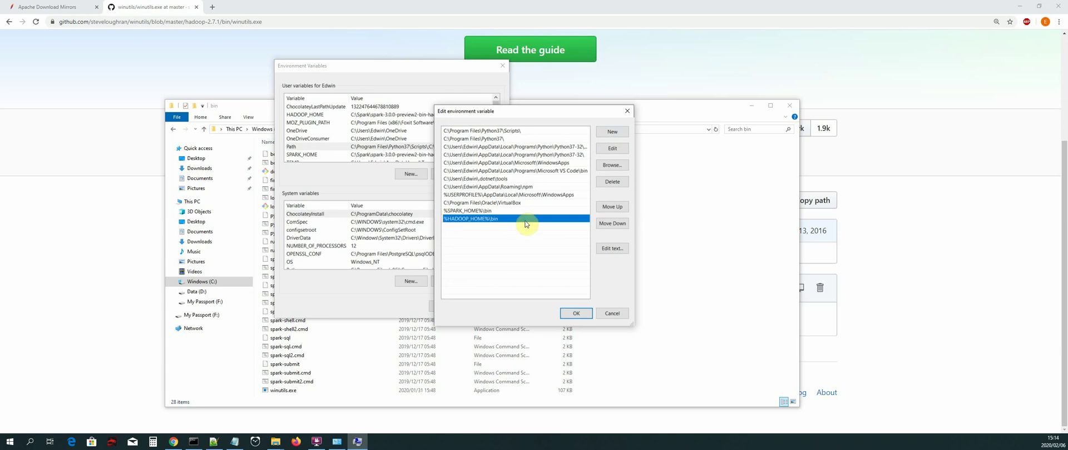
pyautogui.click(576, 314)
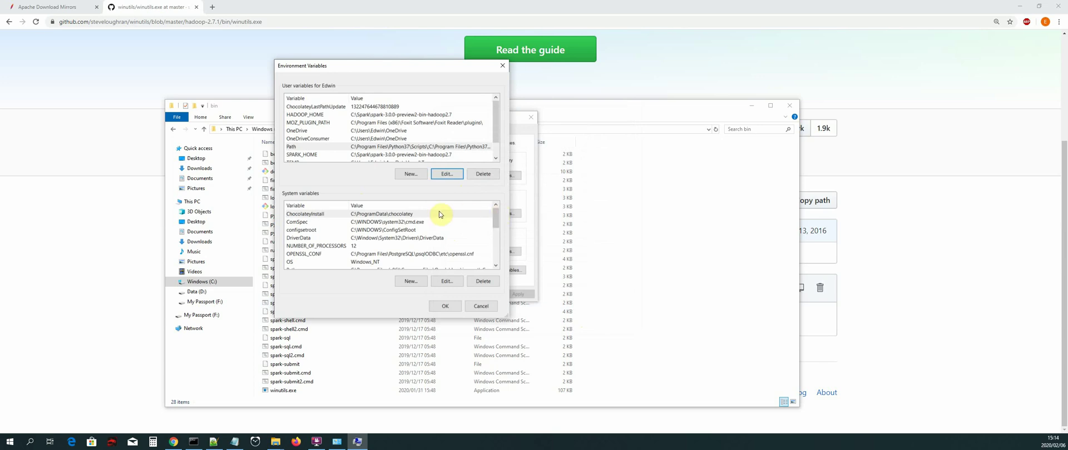
# Step: Save the environment variable changes and close System Properties
pyautogui.click(447, 309)
pyautogui.click(447, 310)
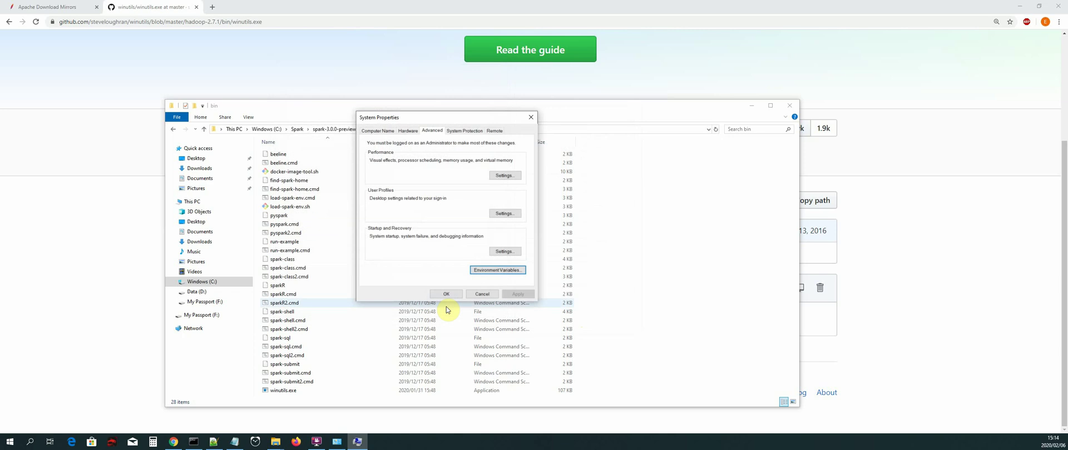
pyautogui.click(447, 294)
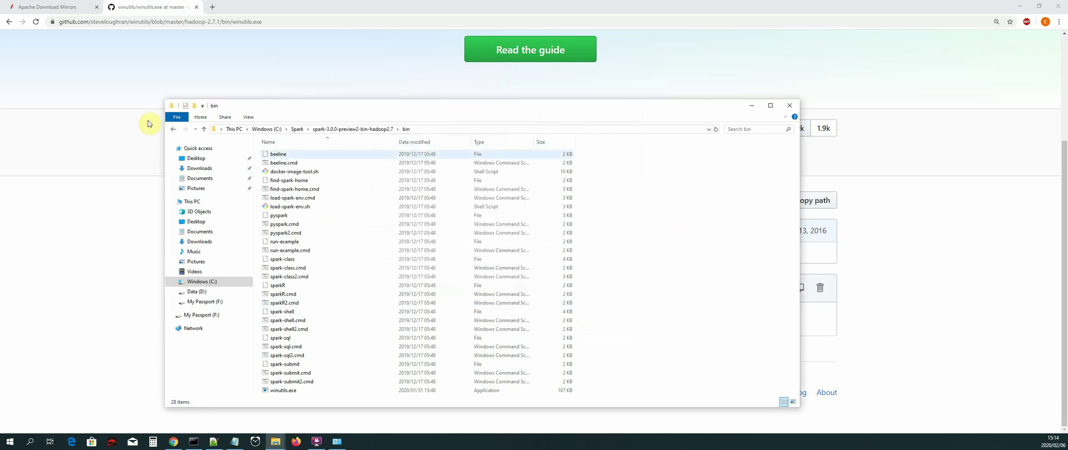